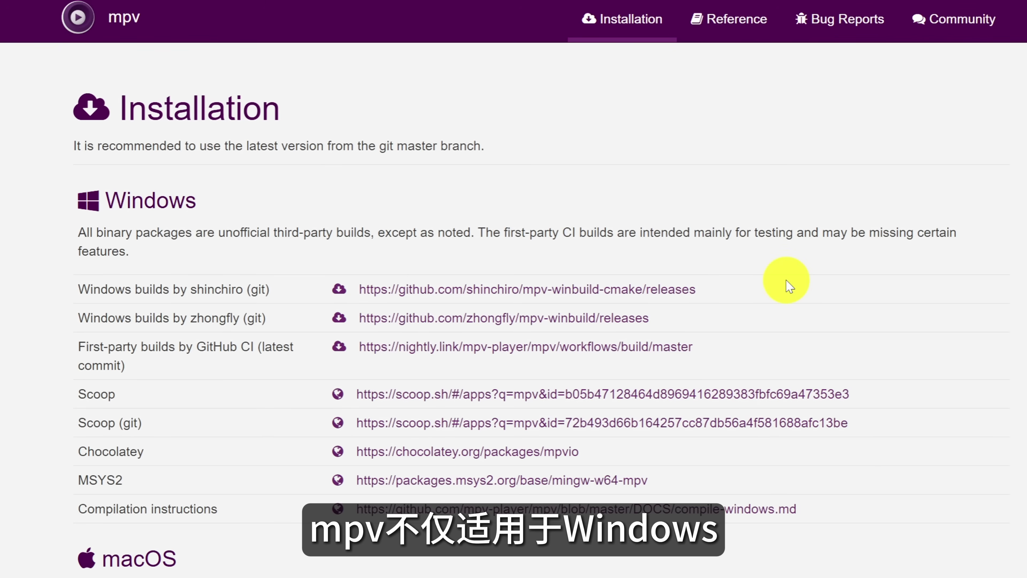
# Review the platforms on the mpv installation page and open the shinchiro Windows builds releases.
pyautogui.scroll(-3, 786, 280)
pyautogui.scroll(-6, 789, 285)
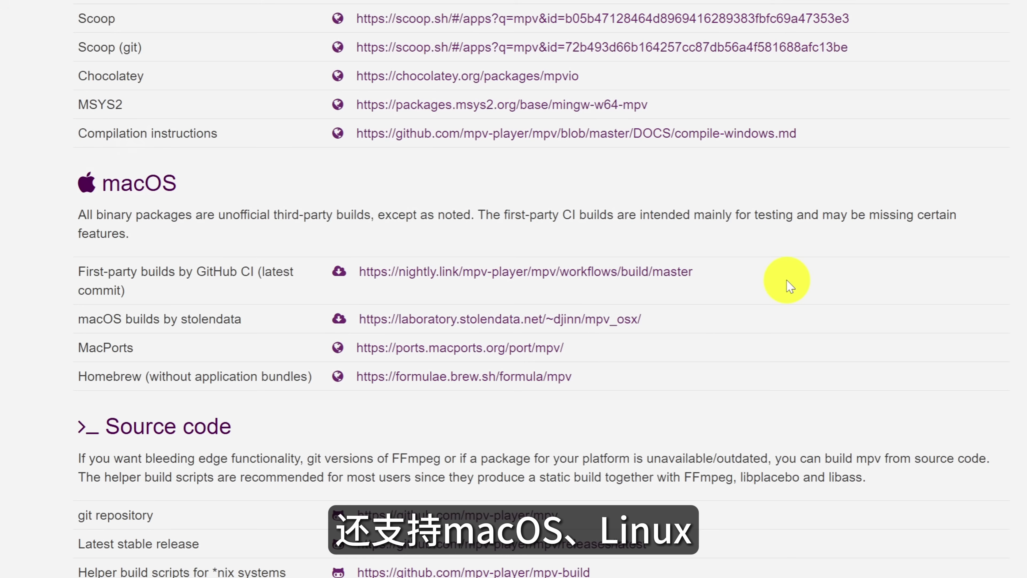
pyautogui.scroll(-8, 790, 285)
pyautogui.scroll(-5, 789, 285)
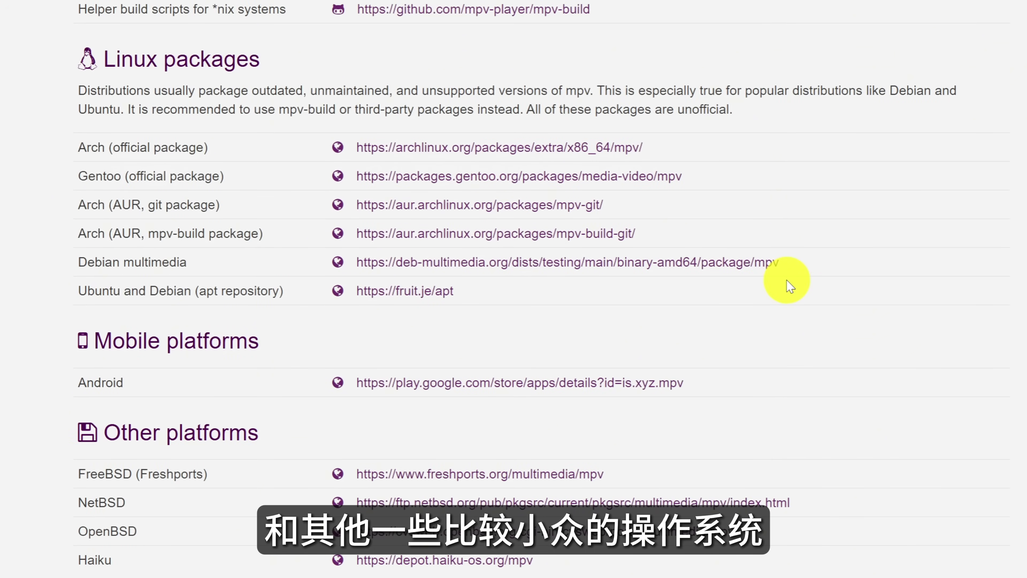
pyautogui.scroll(20, 789, 285)
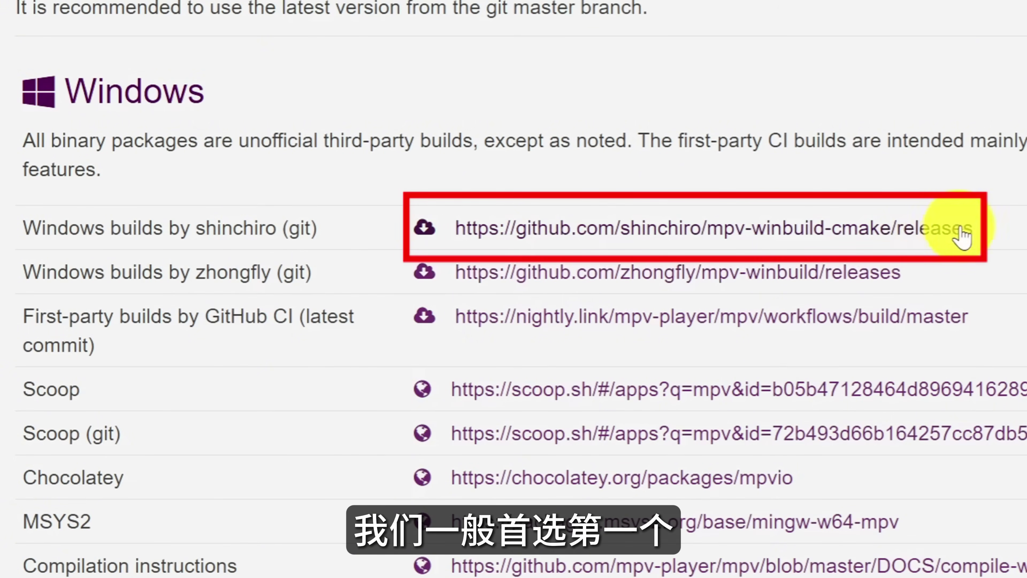
pyautogui.click(874, 237)
# Download mpv-x86_64-v3-20250807-git-c4bc4f6.7z from the assets of the 20250807 release.
pyautogui.scroll(-3, 586, 290)
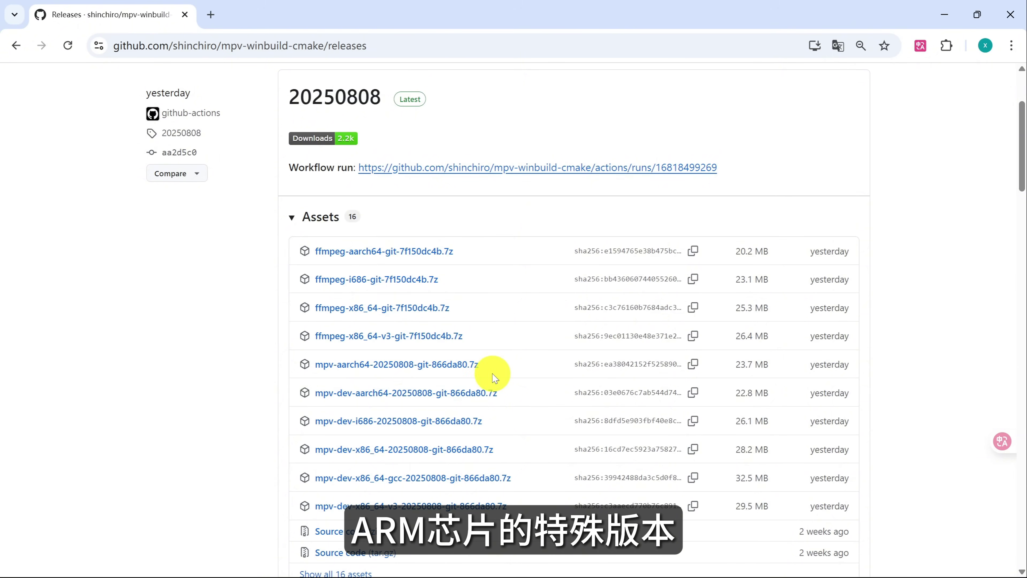
pyautogui.scroll(-6, 493, 375)
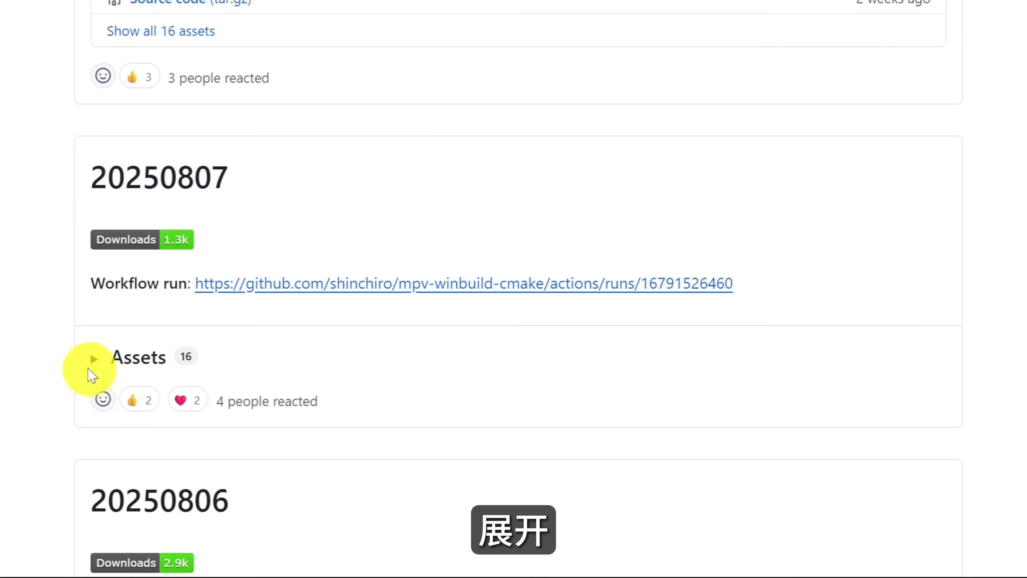
pyautogui.click(93, 359)
pyautogui.scroll(-8, 122, 362)
pyautogui.scroll(-3, 97, 366)
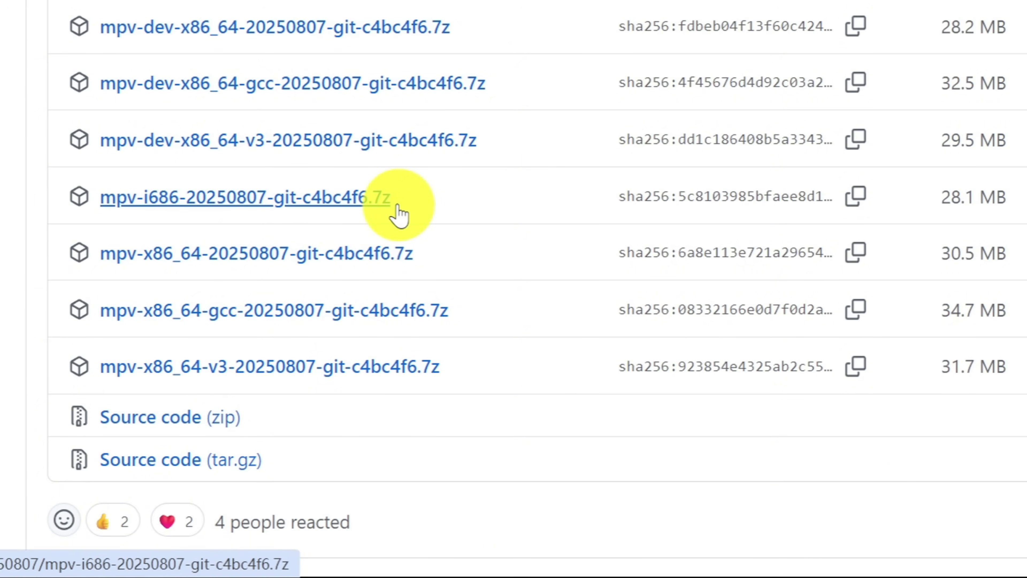
pyautogui.click(366, 381)
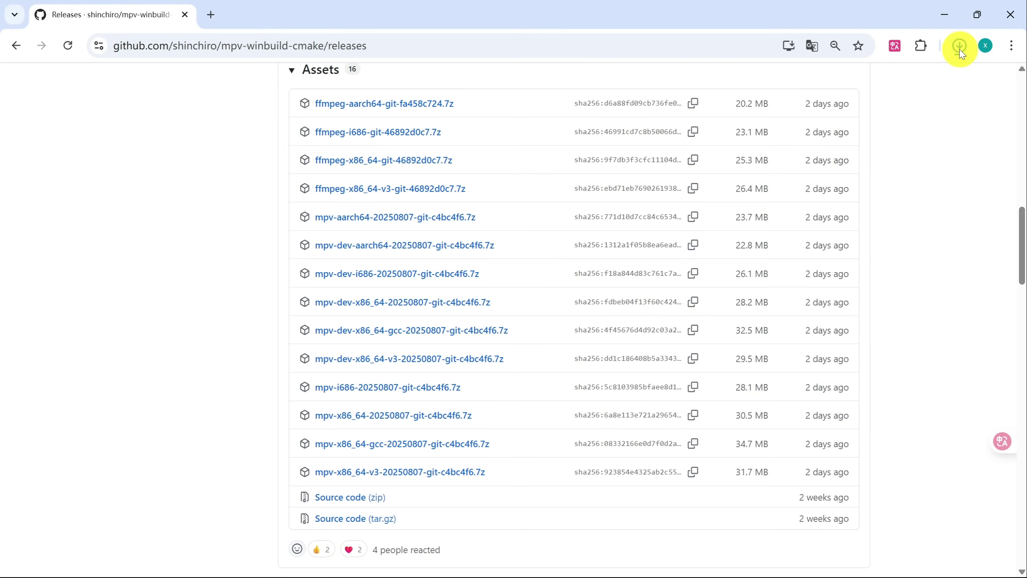
# Show the downloaded mpv archive in its folder and close the browser.
pyautogui.click(962, 50)
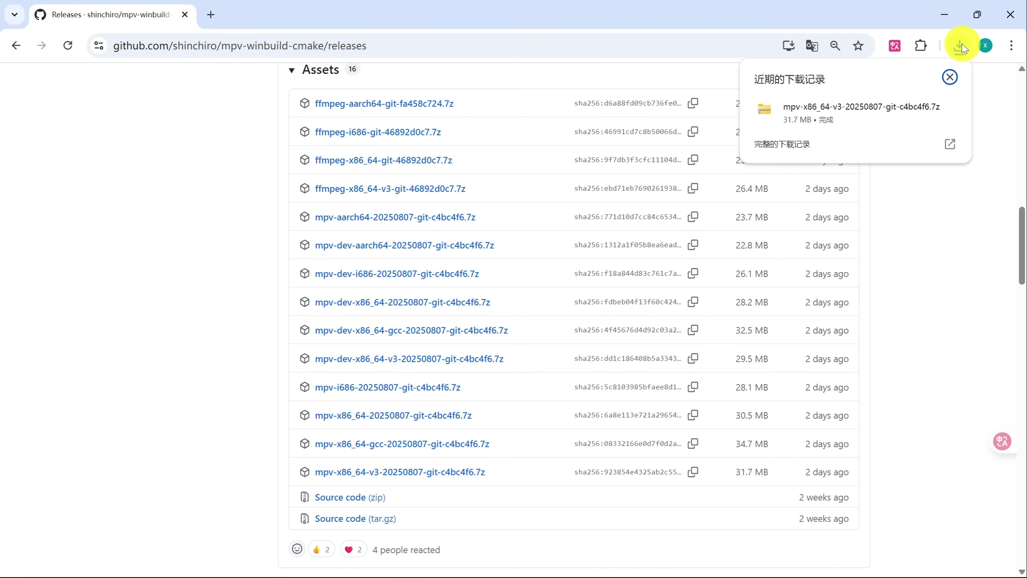
pyautogui.click(921, 108)
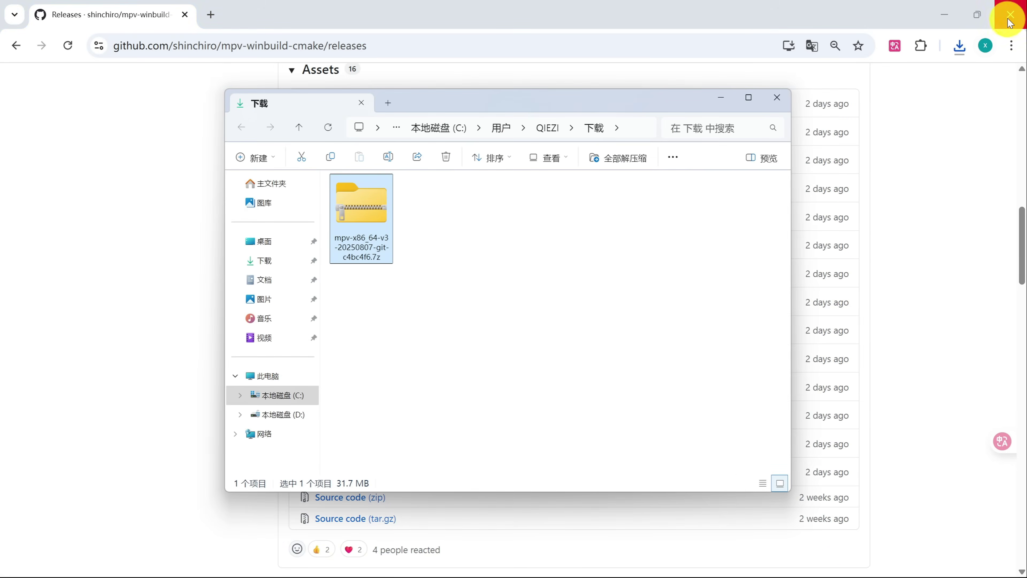
pyautogui.click(1009, 16)
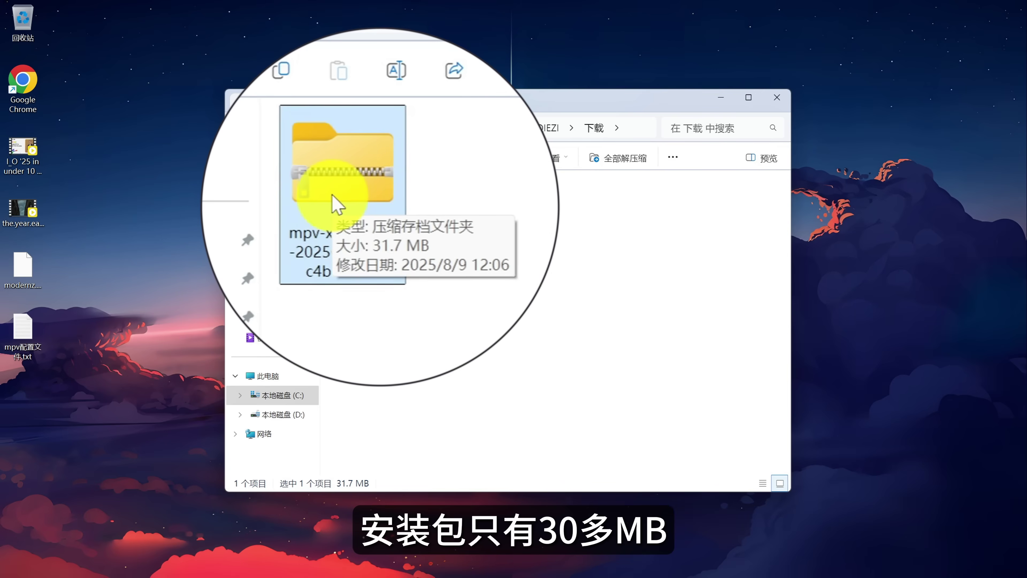
# Extract the mpv archive to the proposed mpv-x86_64-v3-20250807-git-c4bc4f6 folder in Downloads.
pyautogui.rightClick(357, 222)
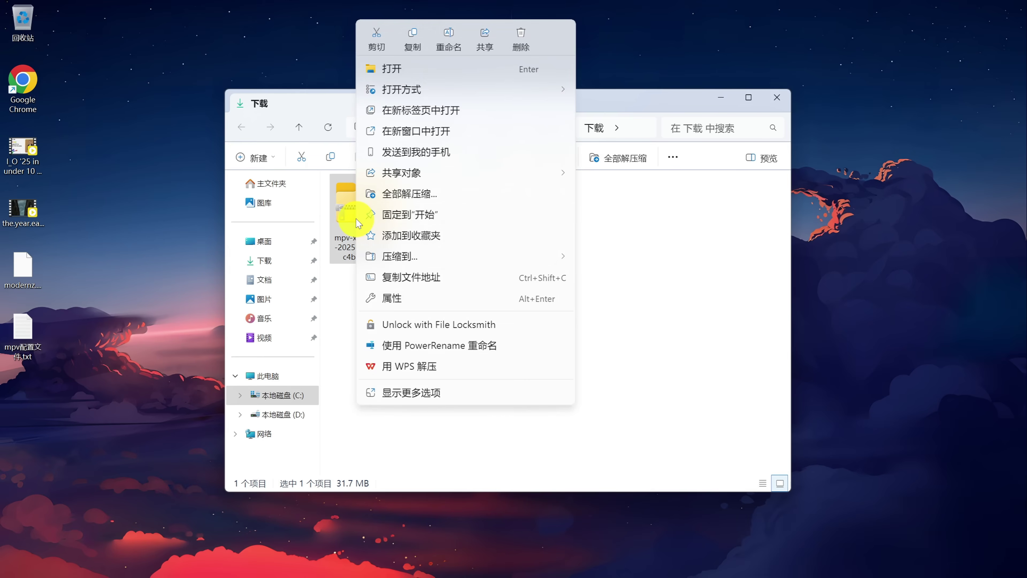
pyautogui.click(417, 194)
pyautogui.click(637, 439)
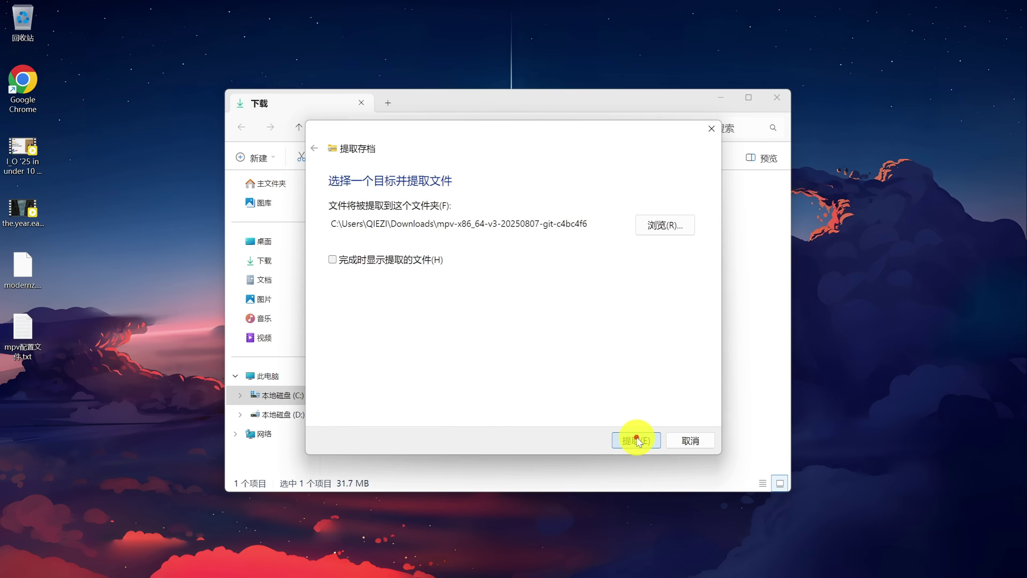
# Launch mpv.exe from the extracted folder and play the desktop's I_O '25 video in it.
pyautogui.doubleClick(440, 229)
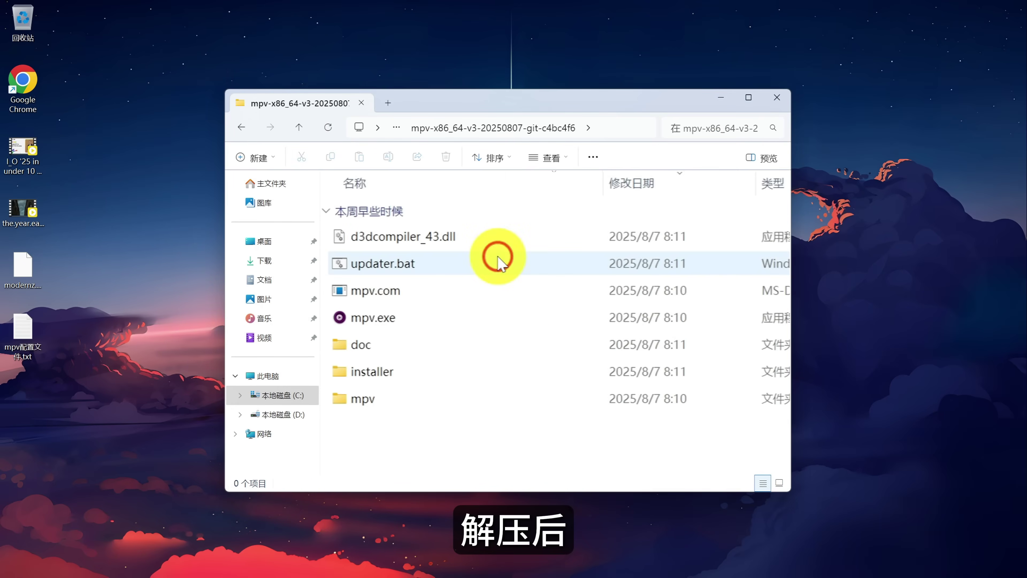
pyautogui.click(389, 316)
pyautogui.doubleClick(389, 315)
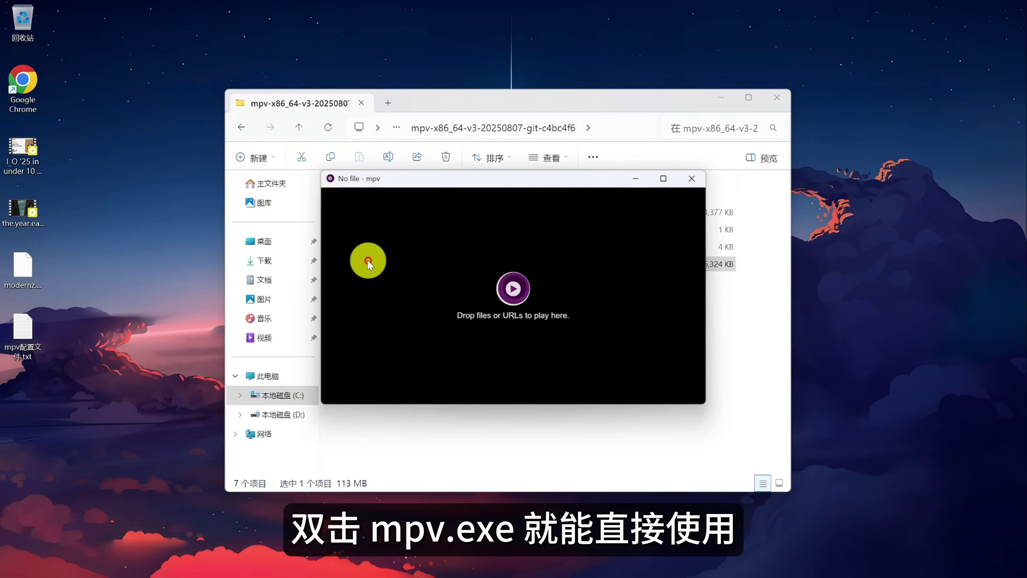
pyautogui.moveTo(25, 150); pyautogui.dragTo(419, 267)
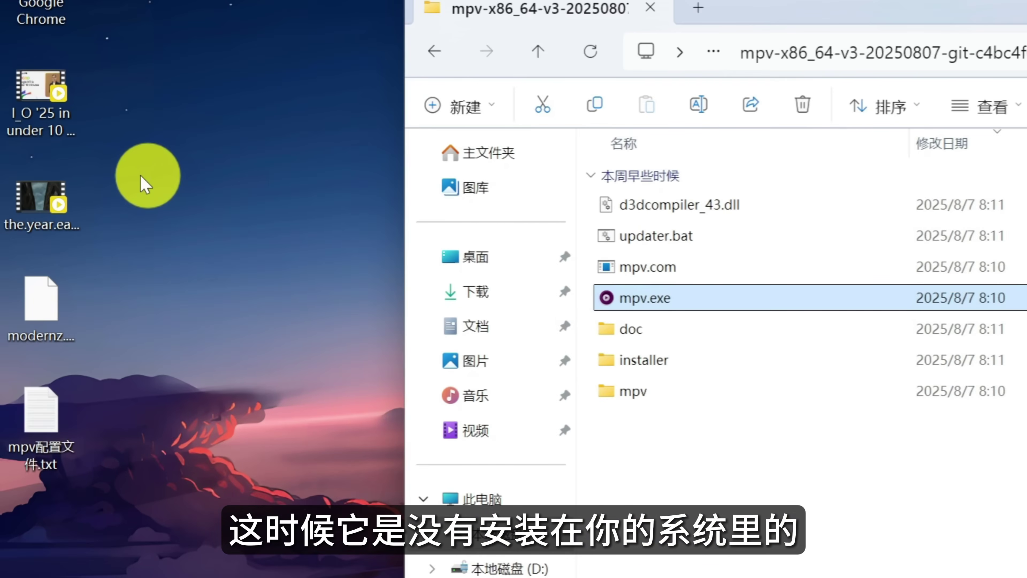
# Check which apps are offered for opening the the.year.earth.changed video on the desktop.
pyautogui.rightClick(70, 167)
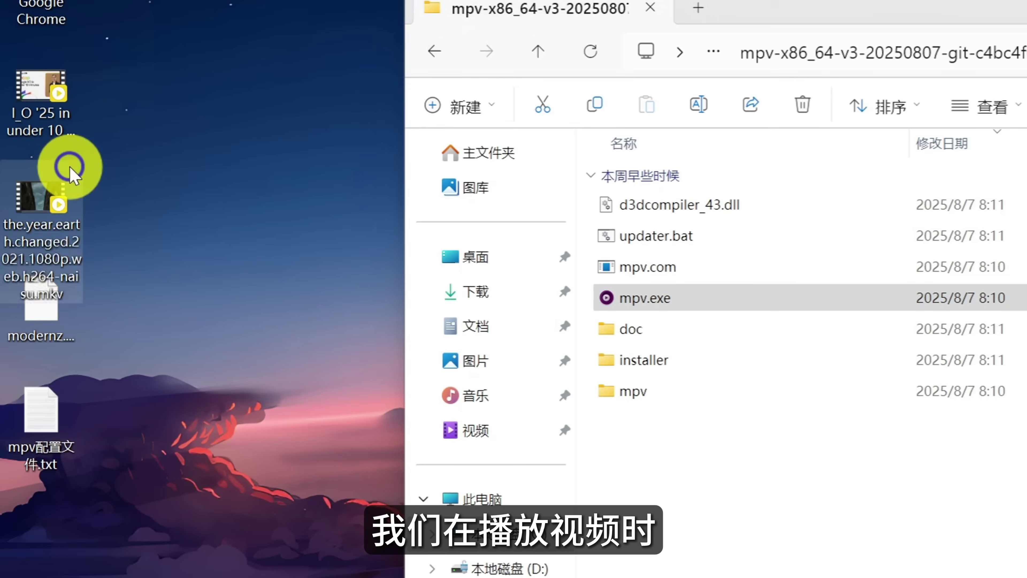
pyautogui.moveTo(314, 169)
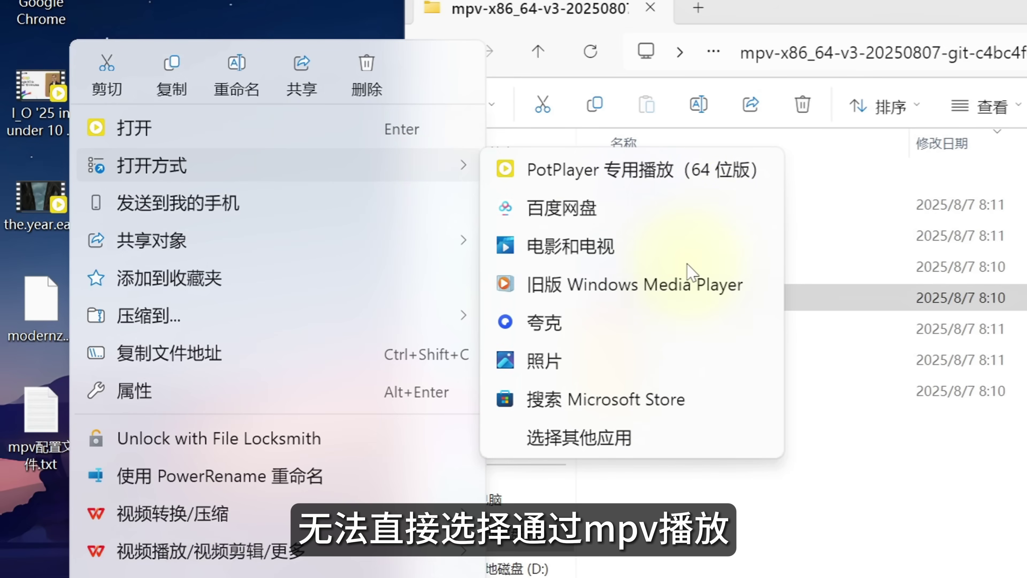
pyautogui.click(848, 555)
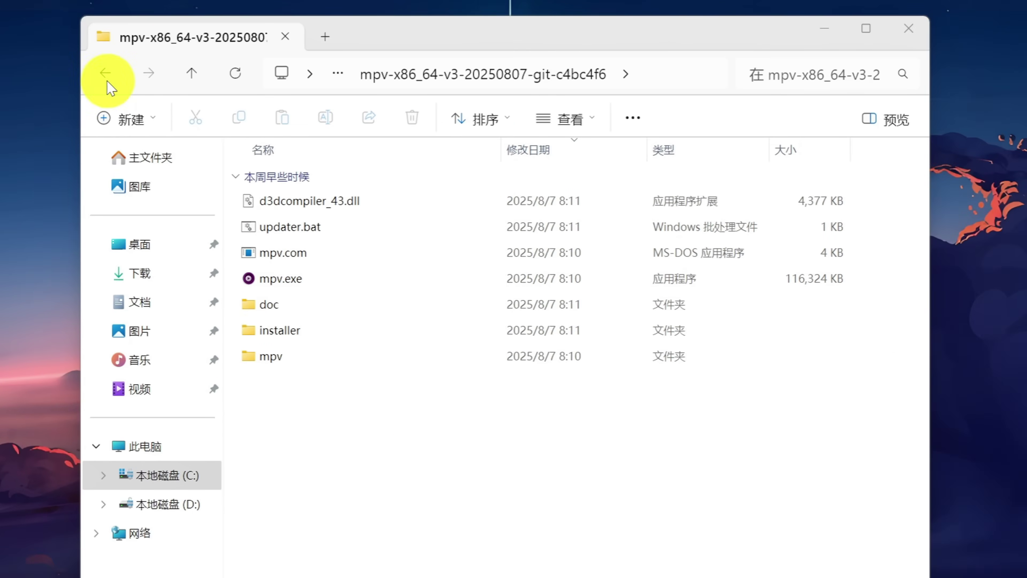
# Return to the Downloads folder and rename the extracted mpv folder as mpv.
pyautogui.click(194, 67)
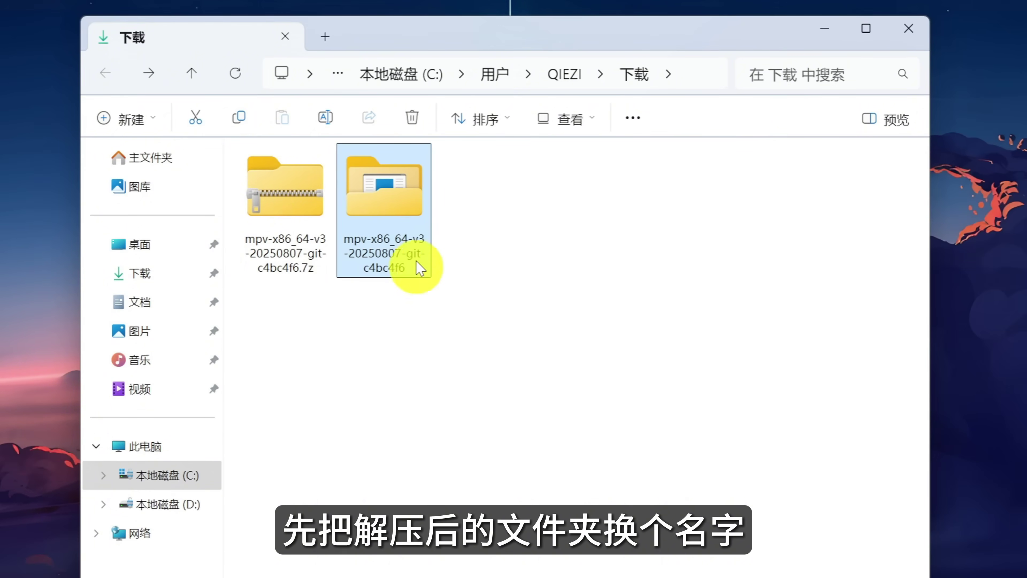
pyautogui.rightClick(408, 248)
pyautogui.click(550, 46)
pyautogui.write('mpv')
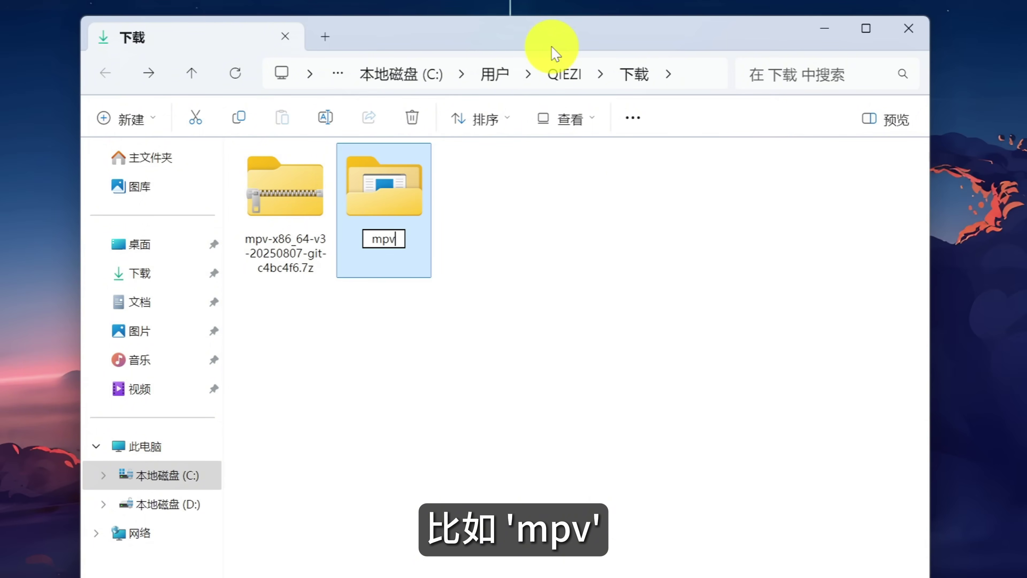
pyautogui.click(464, 295)
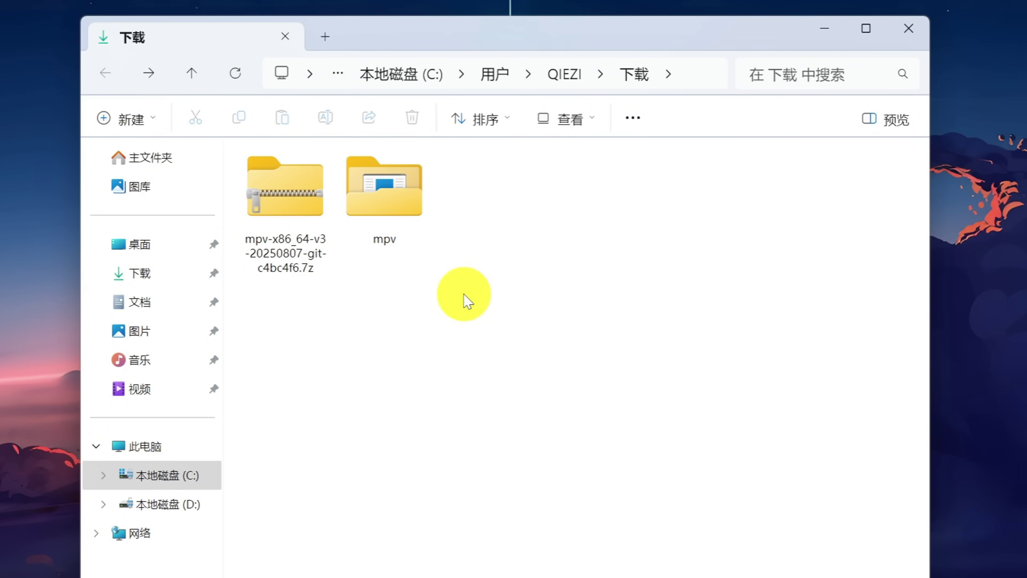
# Open the Program Files folder of drive C: in a separate window beside the Downloads window.
pyautogui.click(326, 37)
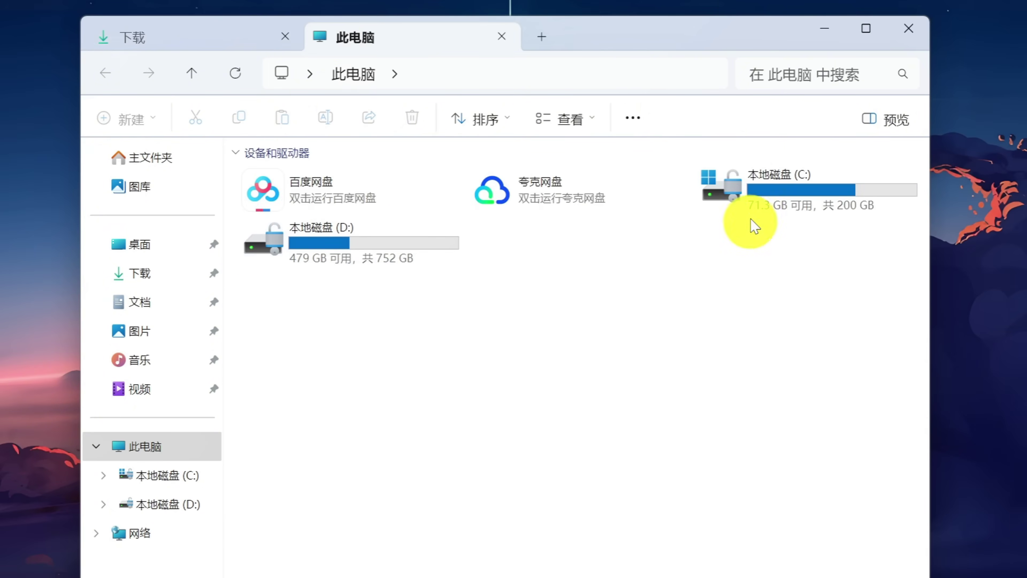
pyautogui.doubleClick(773, 201)
pyautogui.moveTo(307, 33); pyautogui.dragTo(489, 104)
pyautogui.moveTo(574, 25); pyautogui.dragTo(343, 46)
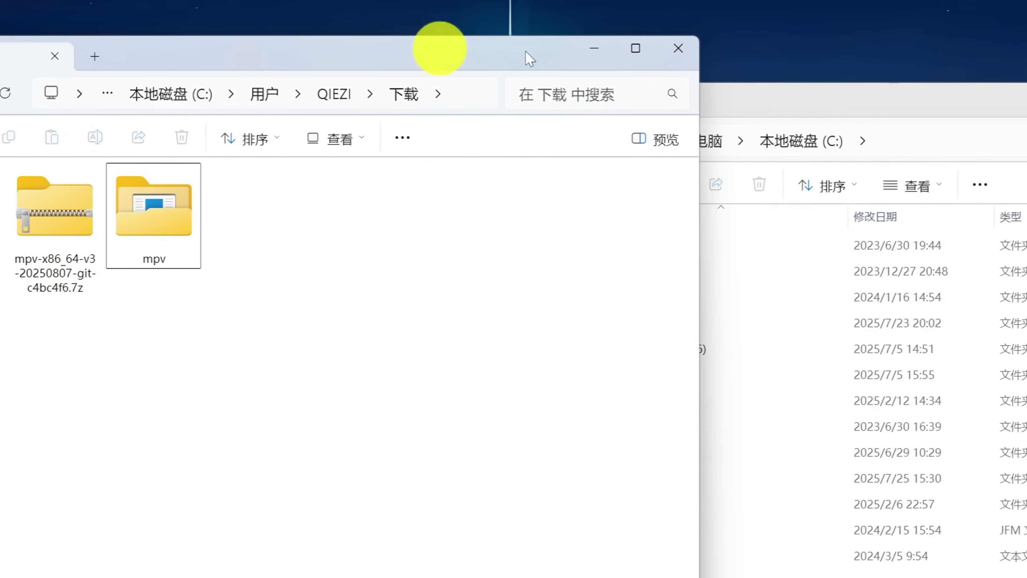
pyautogui.click(849, 93)
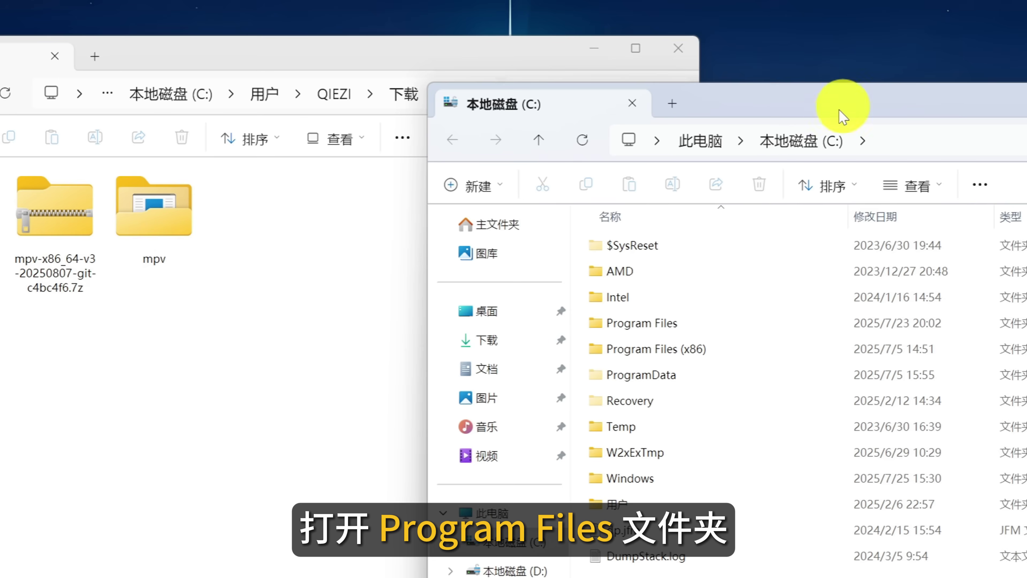
pyautogui.doubleClick(679, 326)
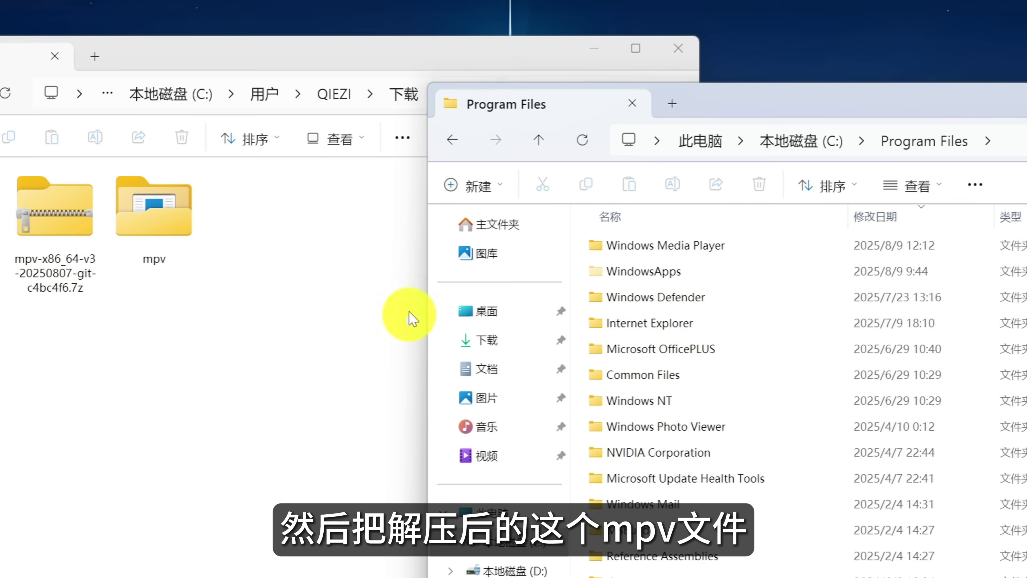
# Move the mpv folder from Downloads into Program Files, granting administrator permission.
pyautogui.click(169, 239)
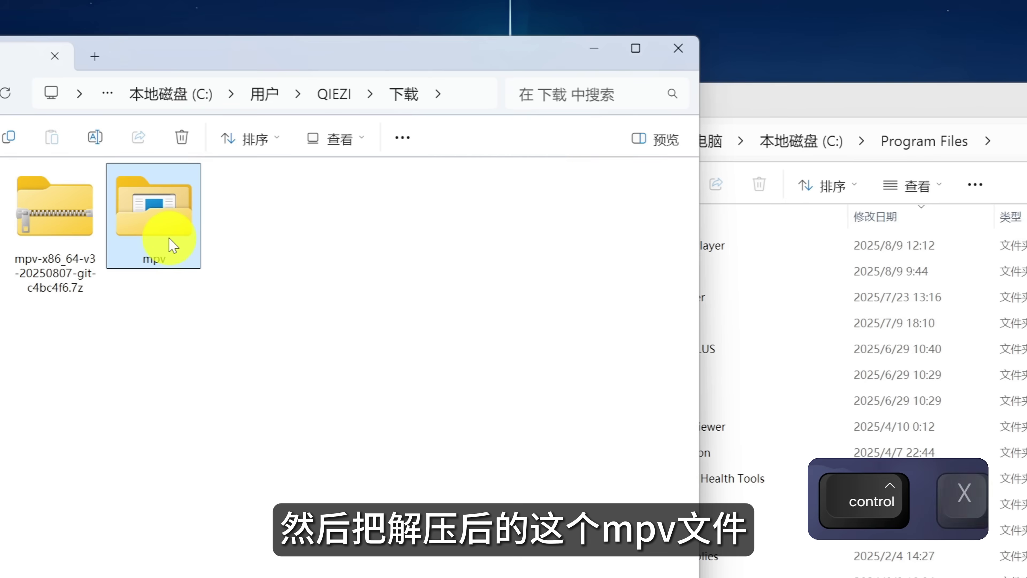
pyautogui.hotkey('ctrl', 'x')
pyautogui.hotkey('ctrl', 'v')
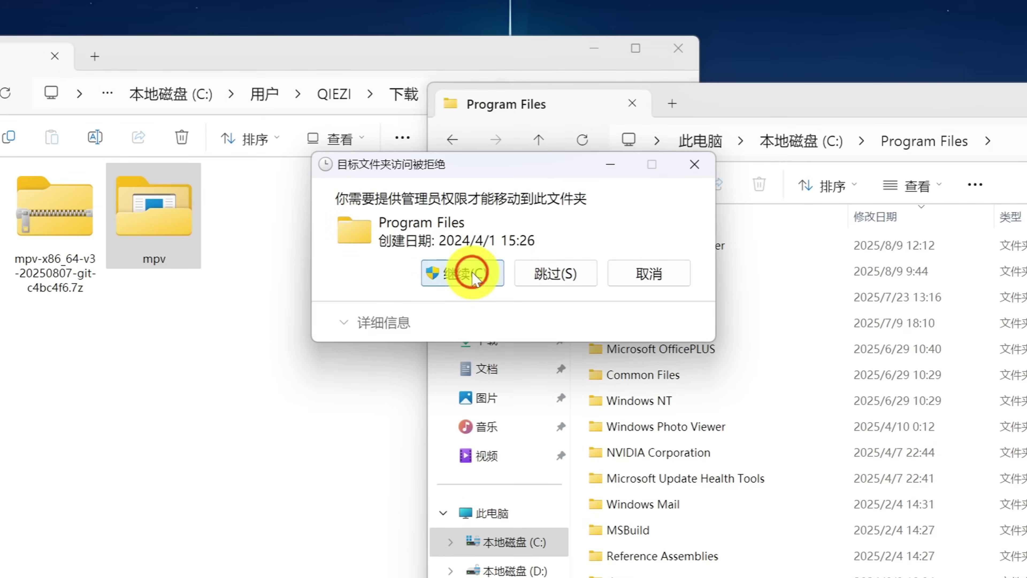
pyautogui.click(474, 276)
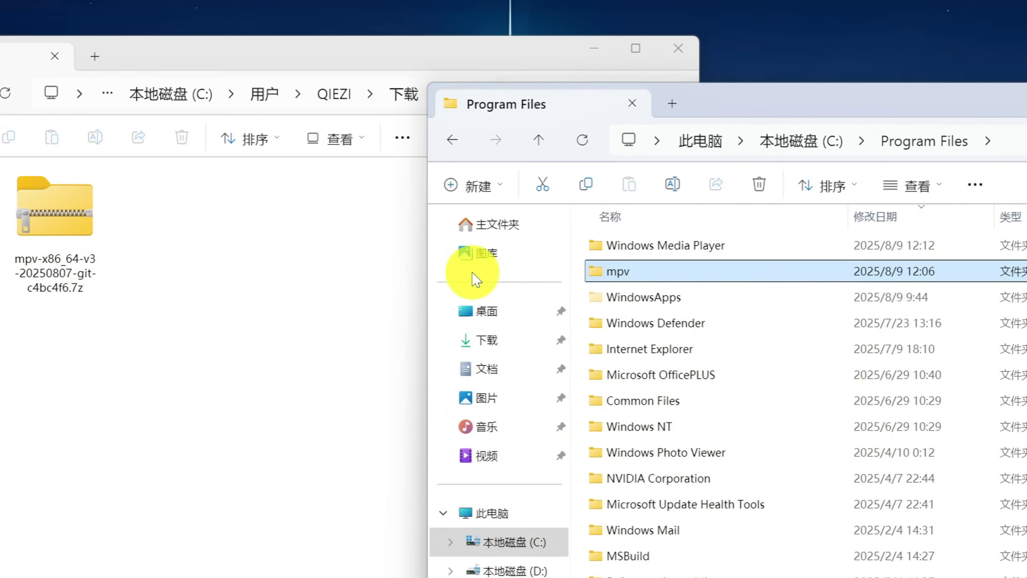
# Run mpv-install.bat as administrator from the installer folder inside Program Files\mpv.
pyautogui.doubleClick(687, 270)
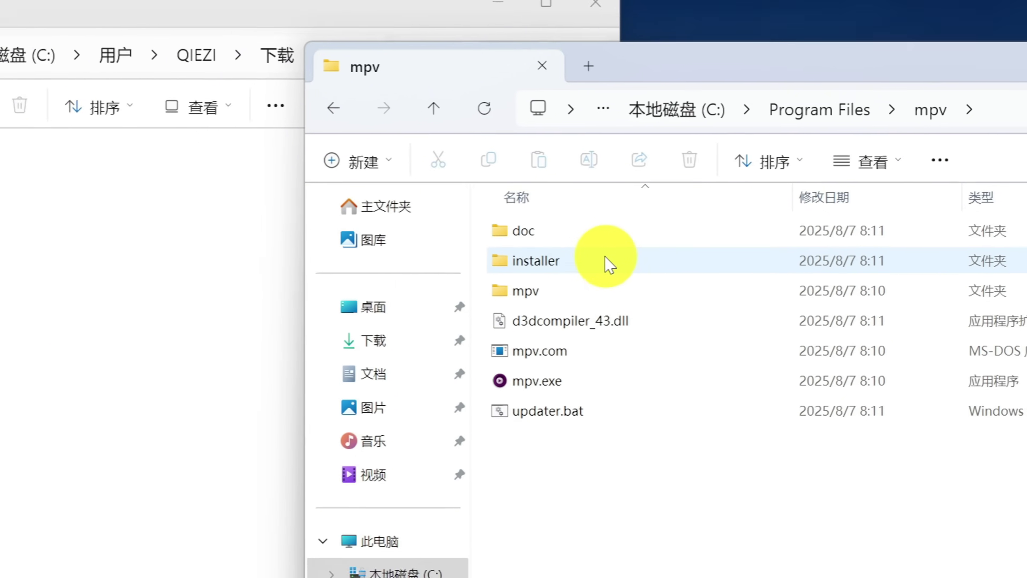
pyautogui.doubleClick(521, 251)
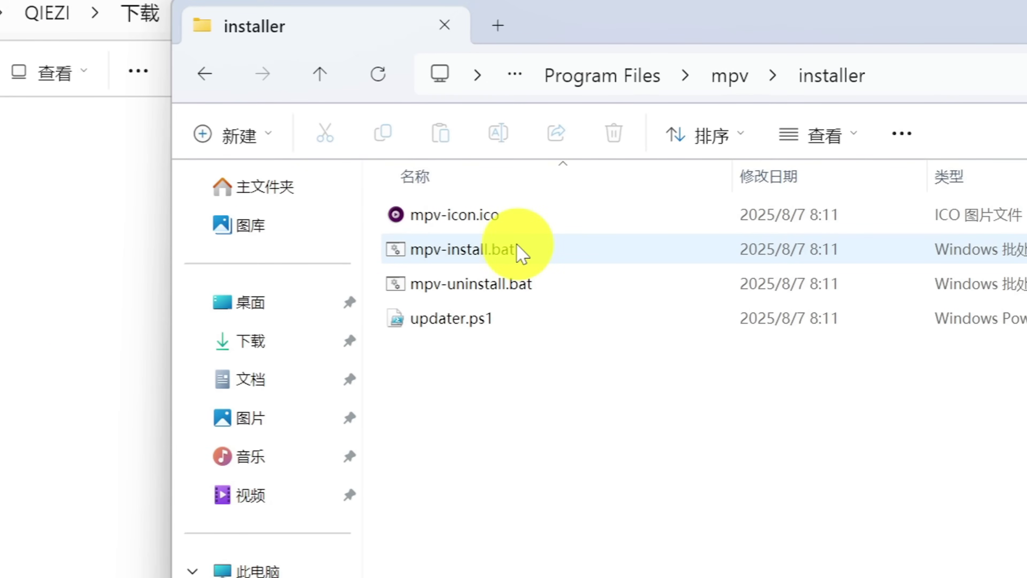
pyautogui.click(517, 246)
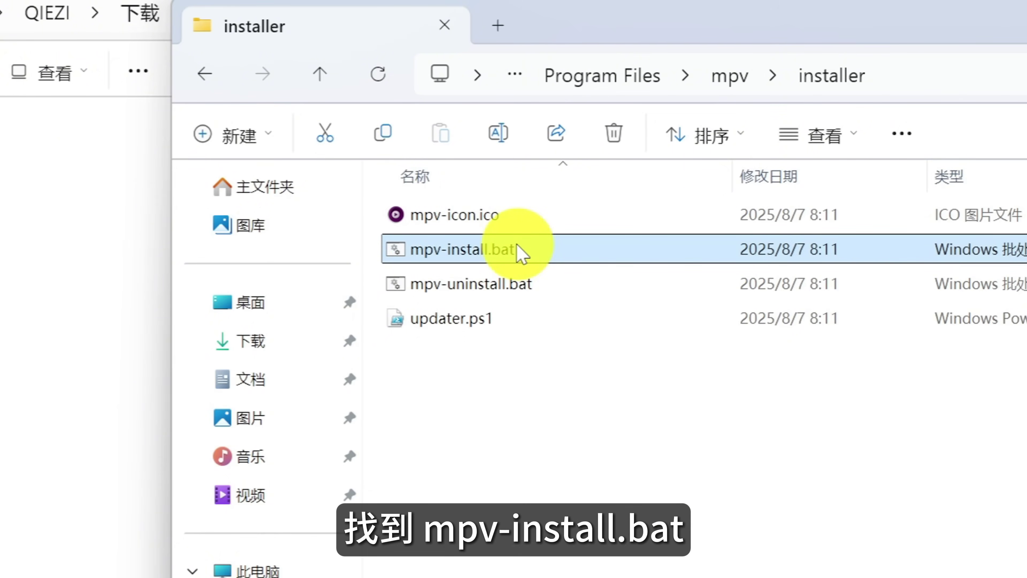
pyautogui.rightClick(629, 254)
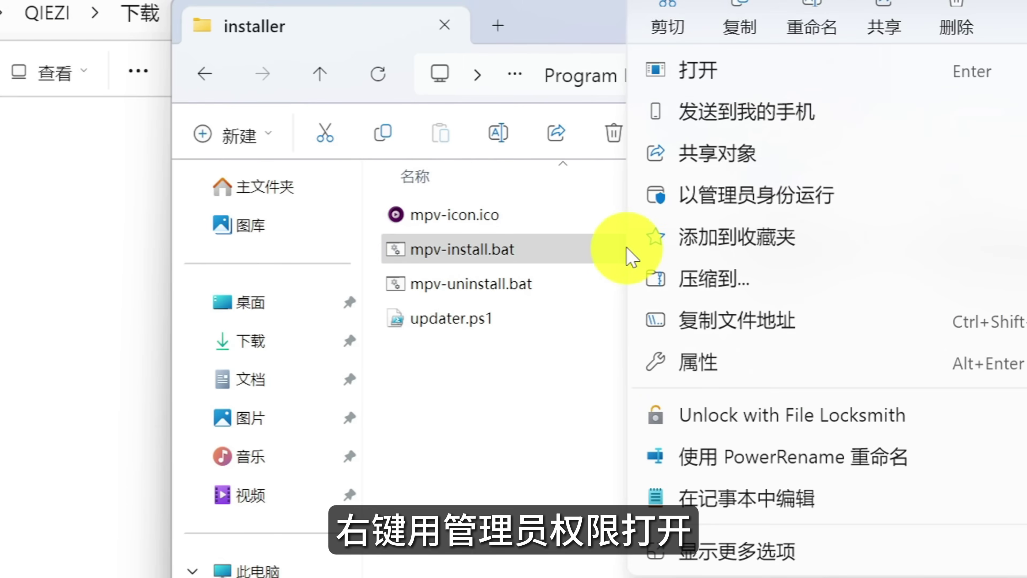
pyautogui.click(817, 200)
pyautogui.click(384, 356)
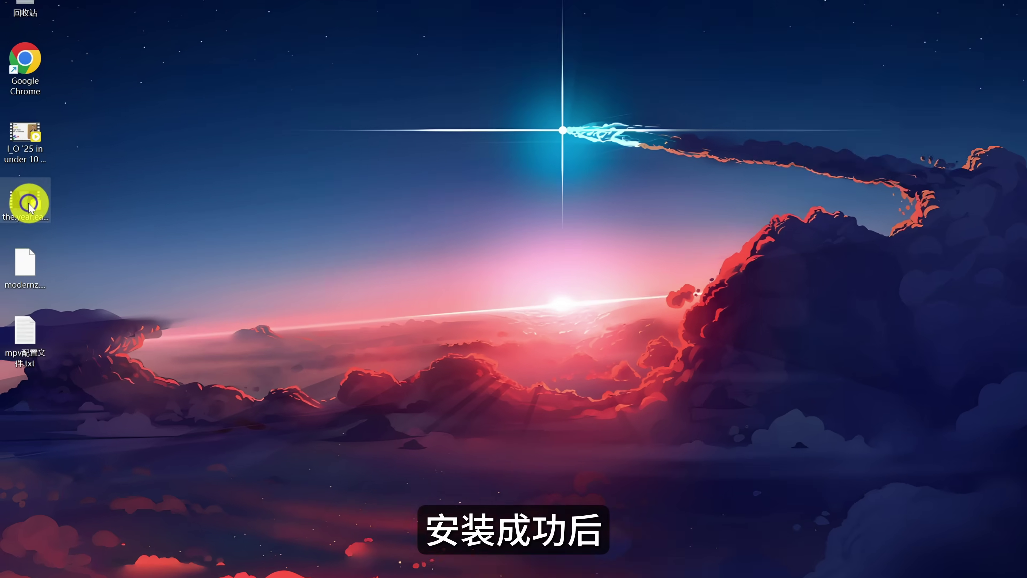
# Open the desktop video the.year.earth.changed with mpv and bring up the player's playback controls.
pyautogui.rightClick(28, 207)
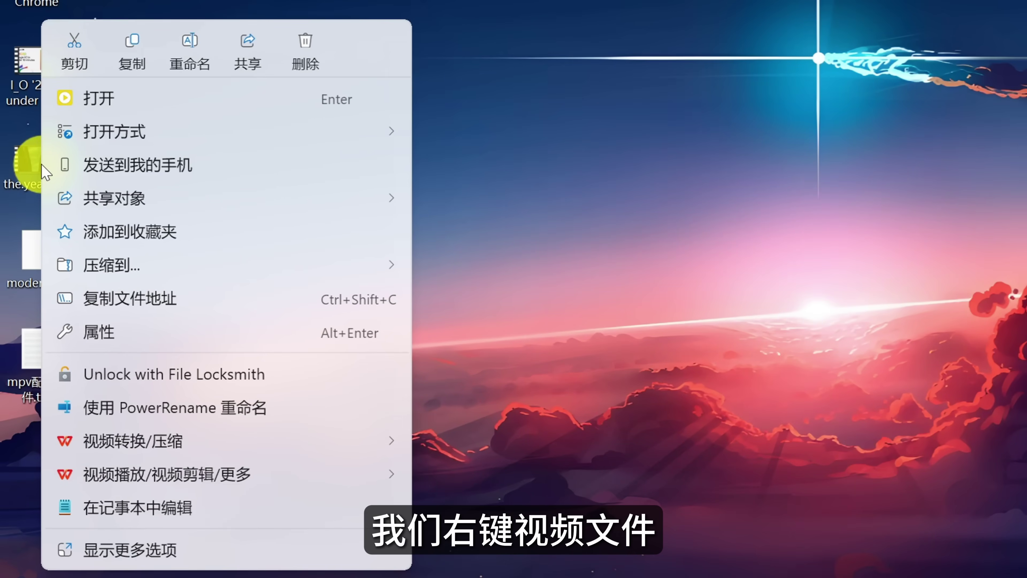
pyautogui.moveTo(330, 146)
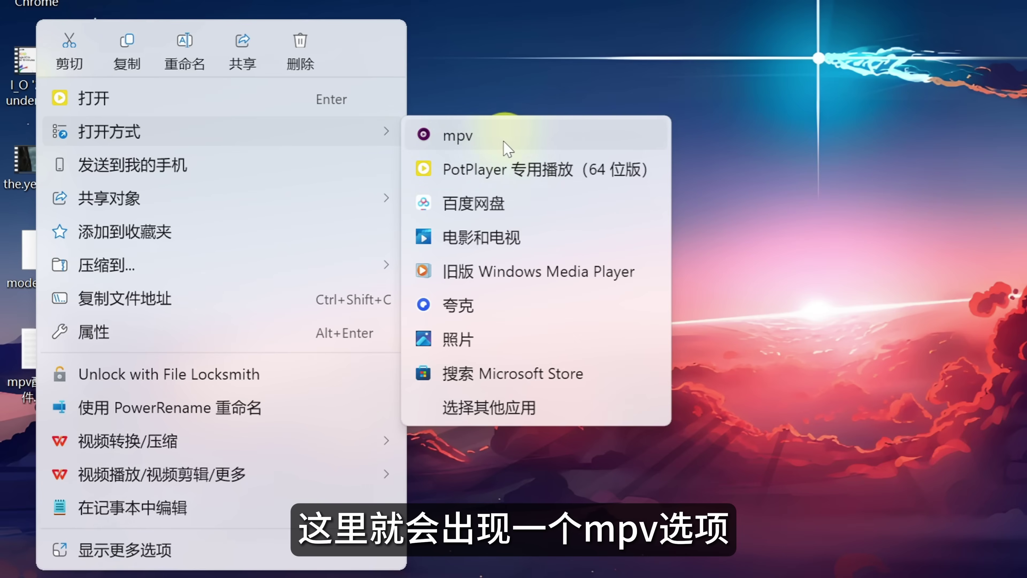
pyautogui.click(526, 144)
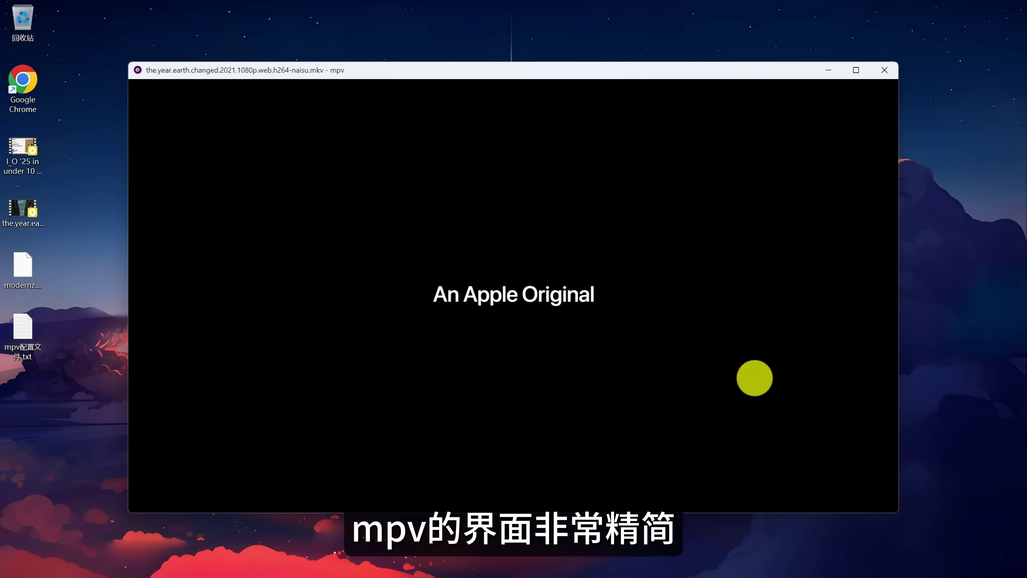
pyautogui.moveTo(724, 422)
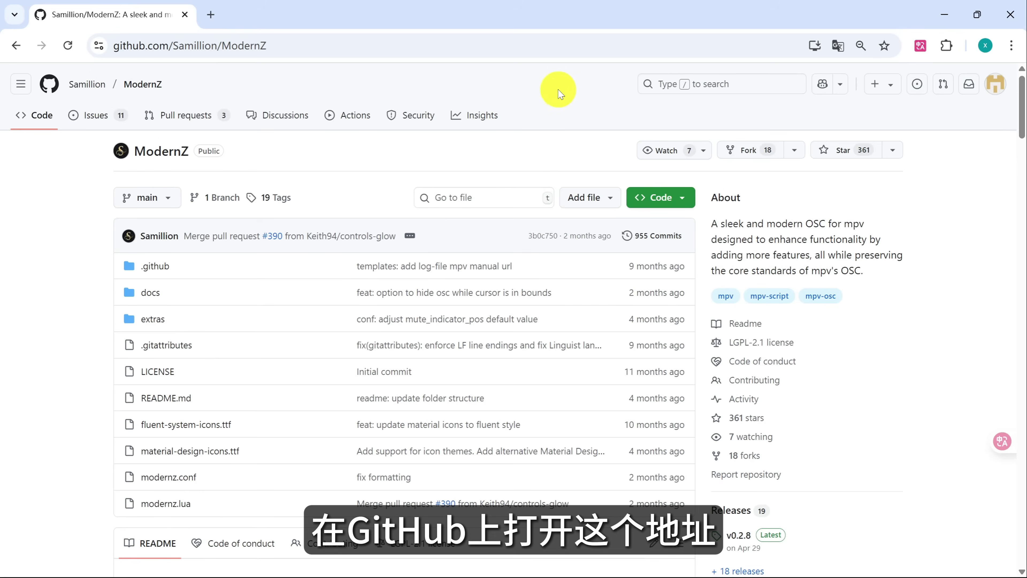
# Look through the ModernZ README on GitHub for its icon themes and color customization examples.
pyautogui.click(551, 41)
pyautogui.click(582, 43)
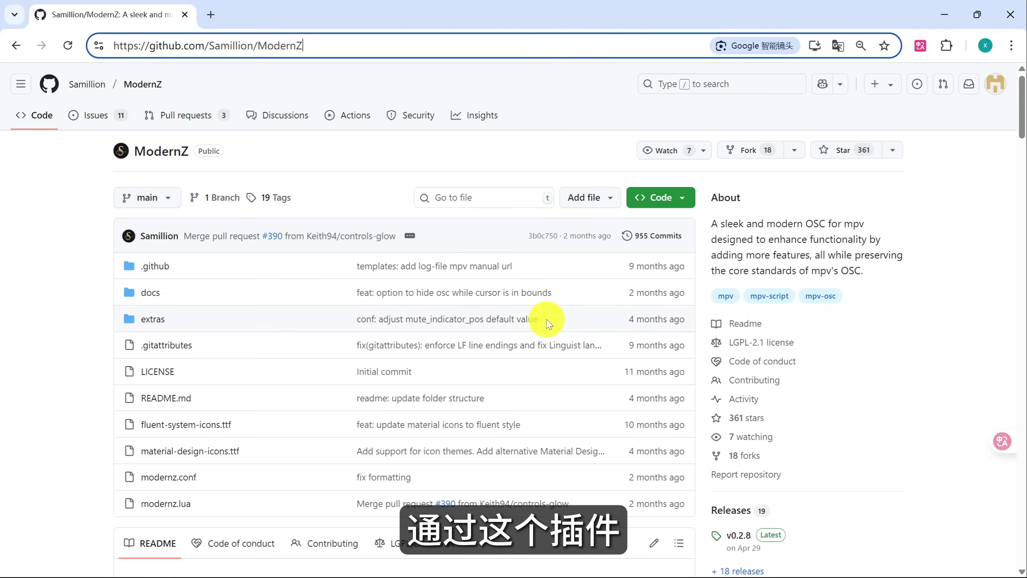
pyautogui.scroll(-10, 545, 321)
pyautogui.scroll(-15, 546, 321)
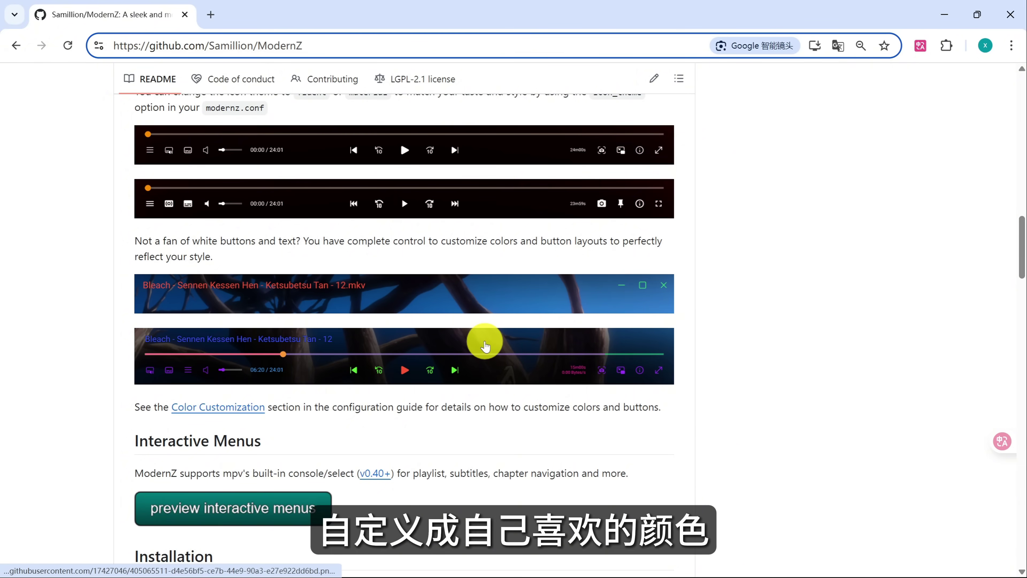
pyautogui.scroll(15, 757, 305)
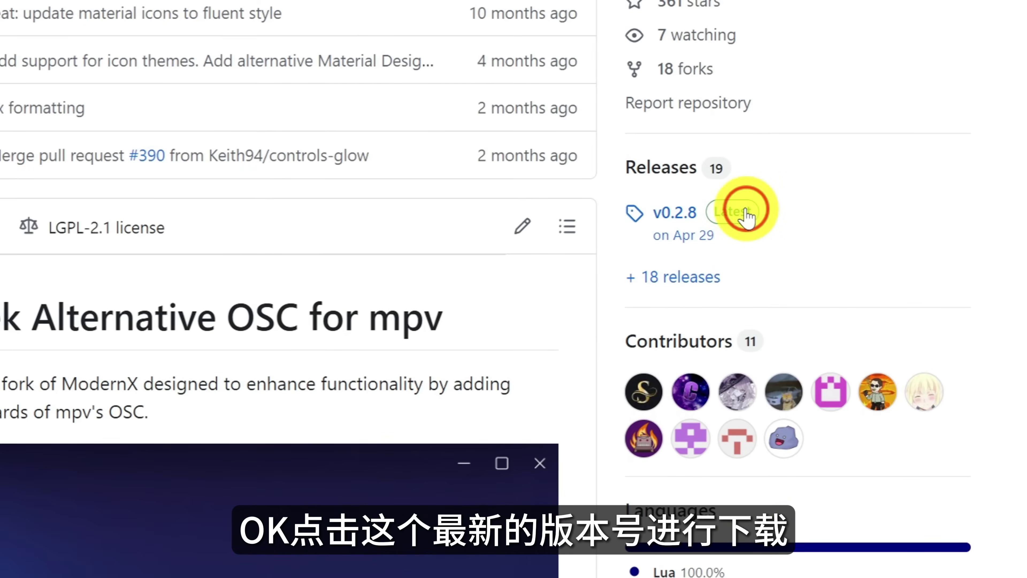
# Open the latest ModernZ release, v0.2.8, and review its two icon styles and the list of assets.
pyautogui.click(746, 214)
pyautogui.scroll(-10, 780, 247)
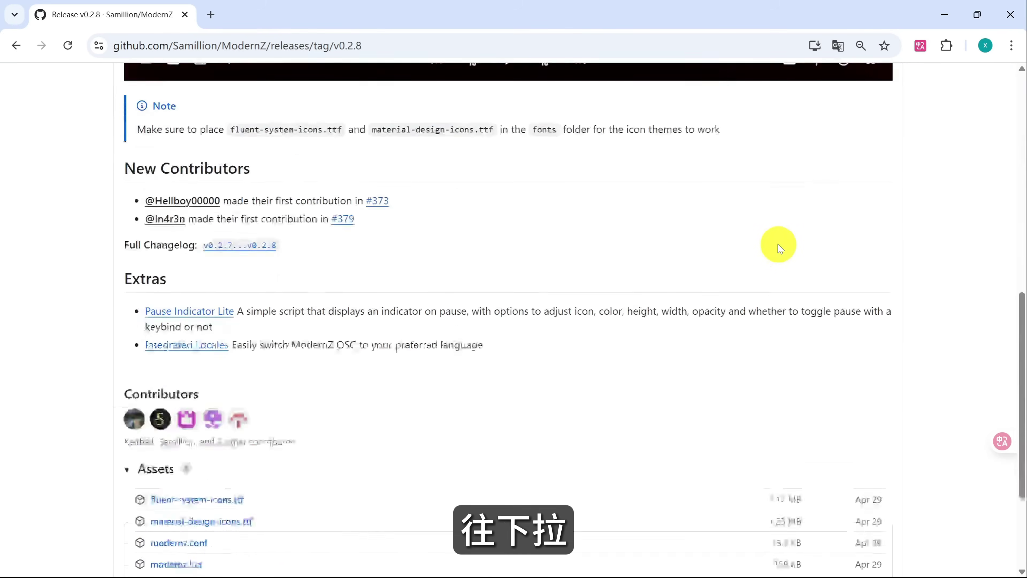
pyautogui.scroll(-4, 780, 247)
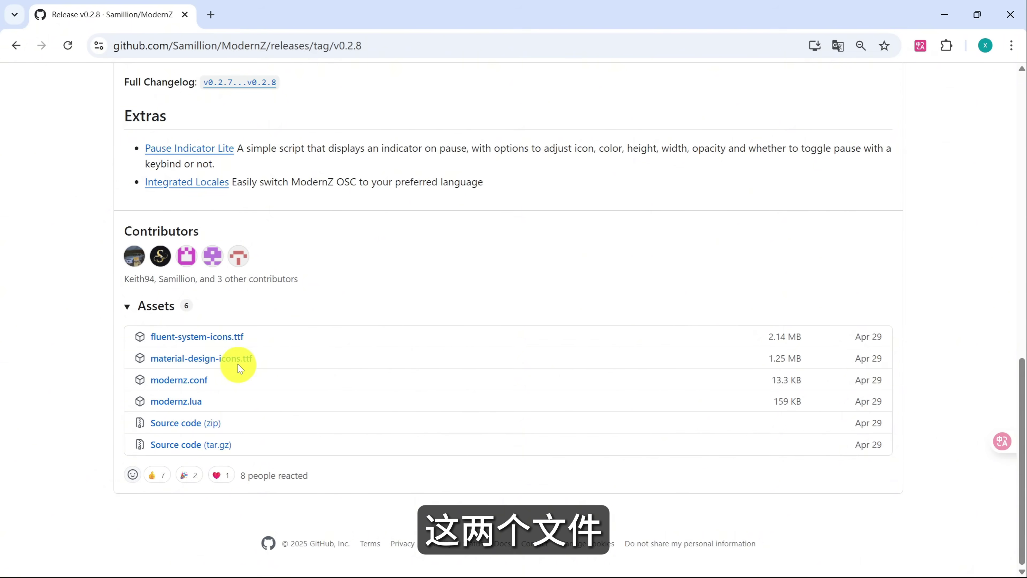
pyautogui.scroll(7, 268, 372)
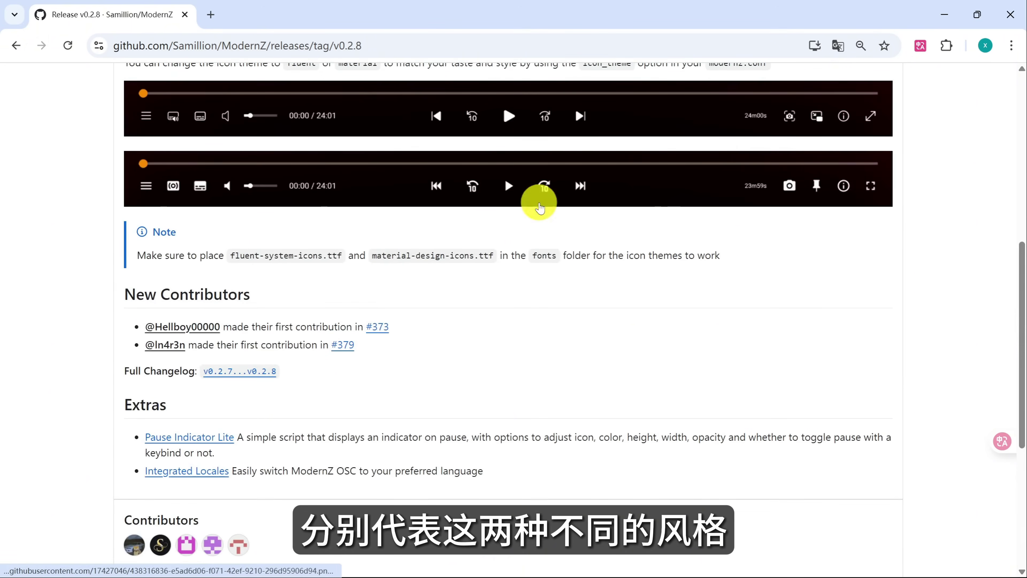
pyautogui.scroll(-6, 378, 408)
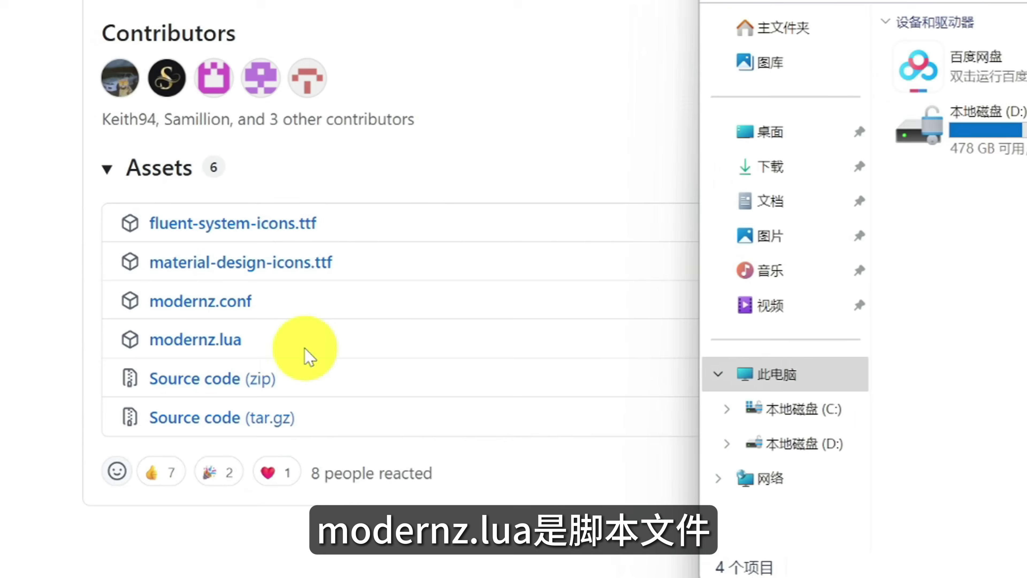
# Open the mpv folder inside Program Files on drive C: in File Explorer.
pyautogui.doubleClick(841, 180)
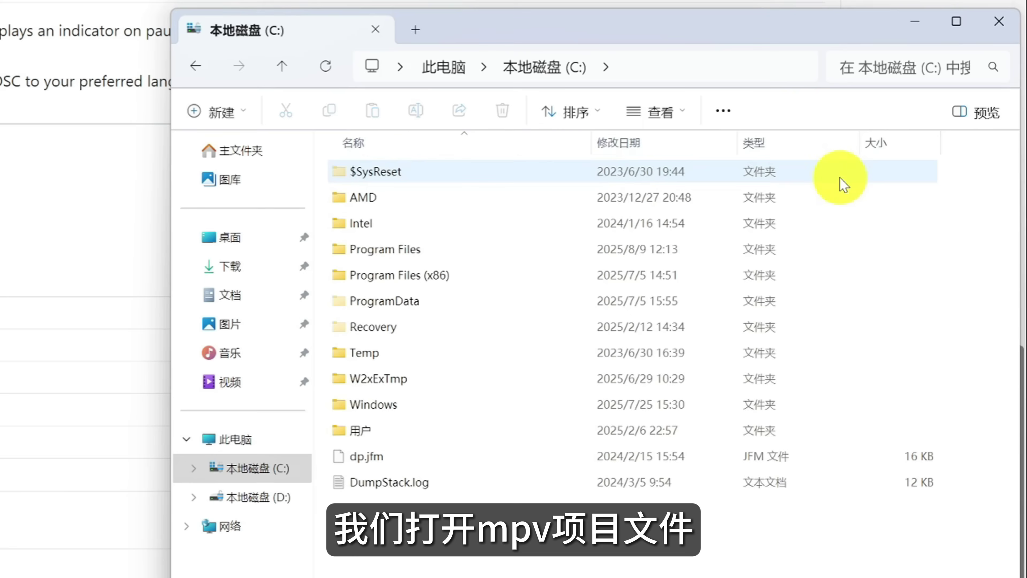
pyautogui.doubleClick(482, 248)
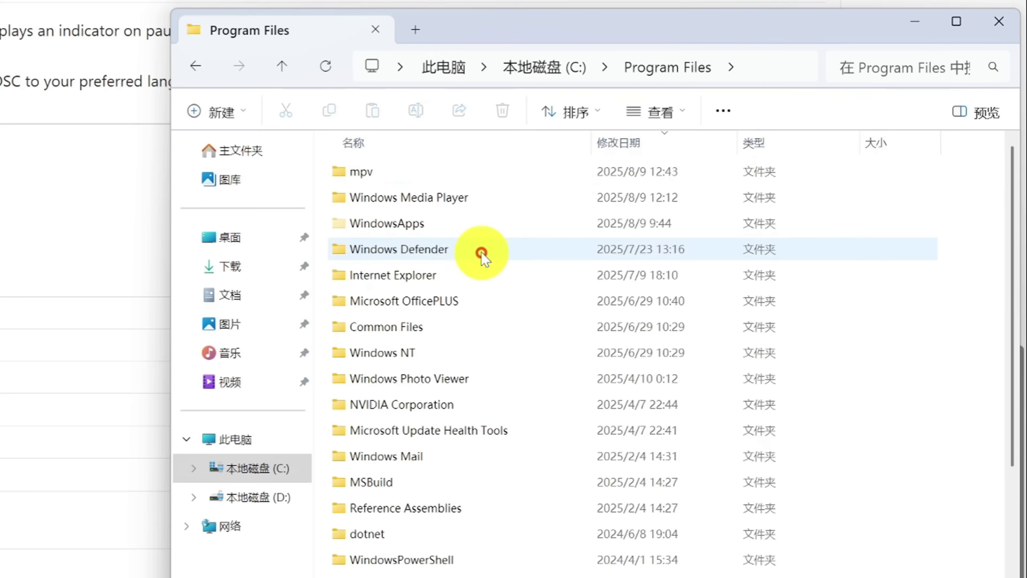
pyautogui.doubleClick(451, 177)
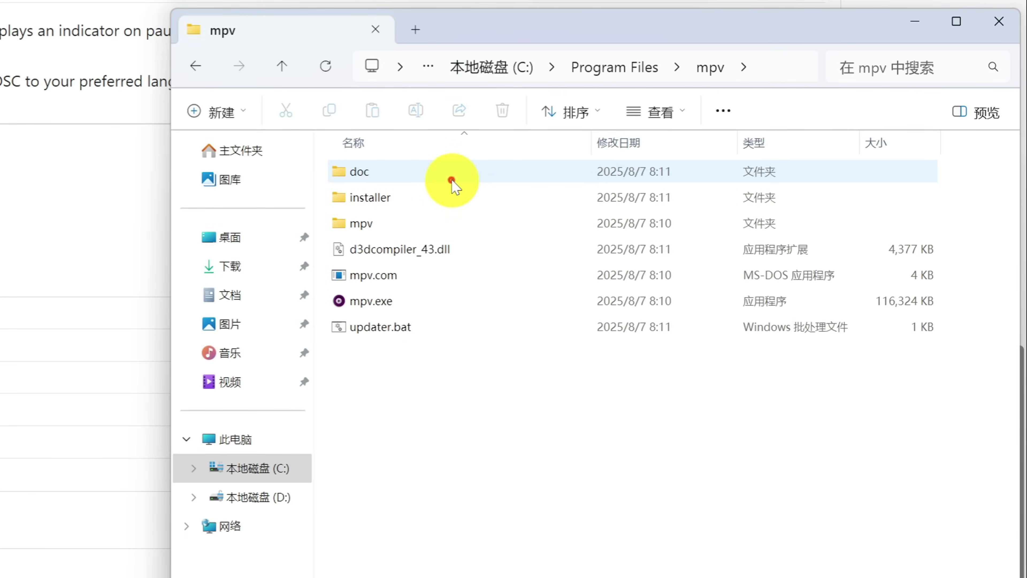
# Create a new folder named portable_config in Program Files\mpv.
pyautogui.rightClick(374, 396)
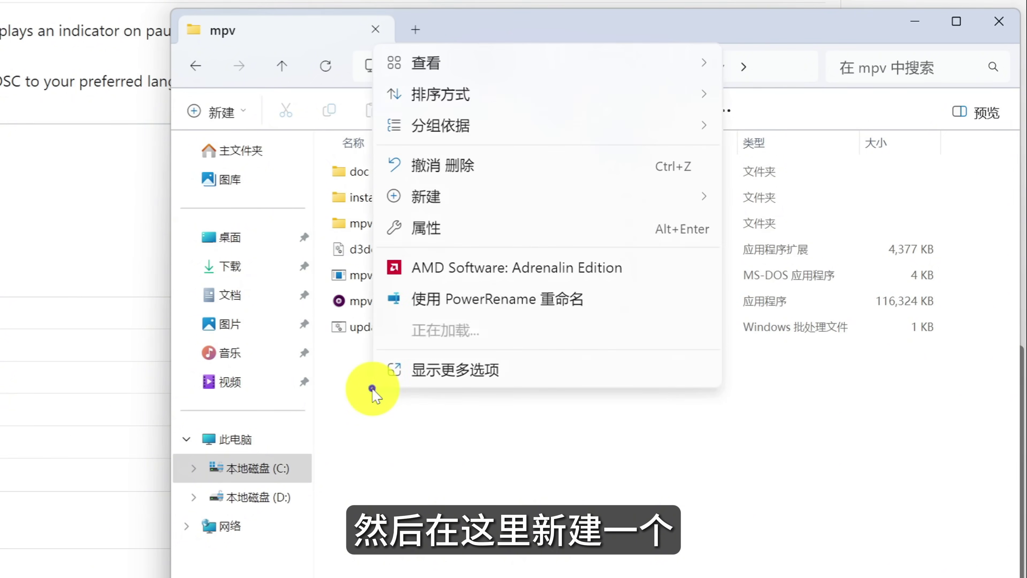
pyautogui.moveTo(542, 202)
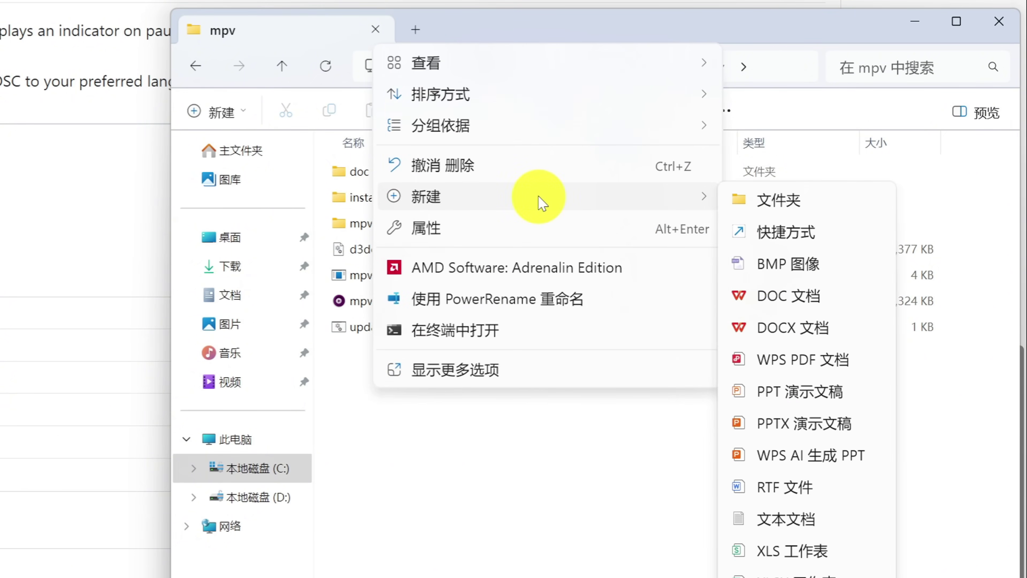
pyautogui.click(777, 201)
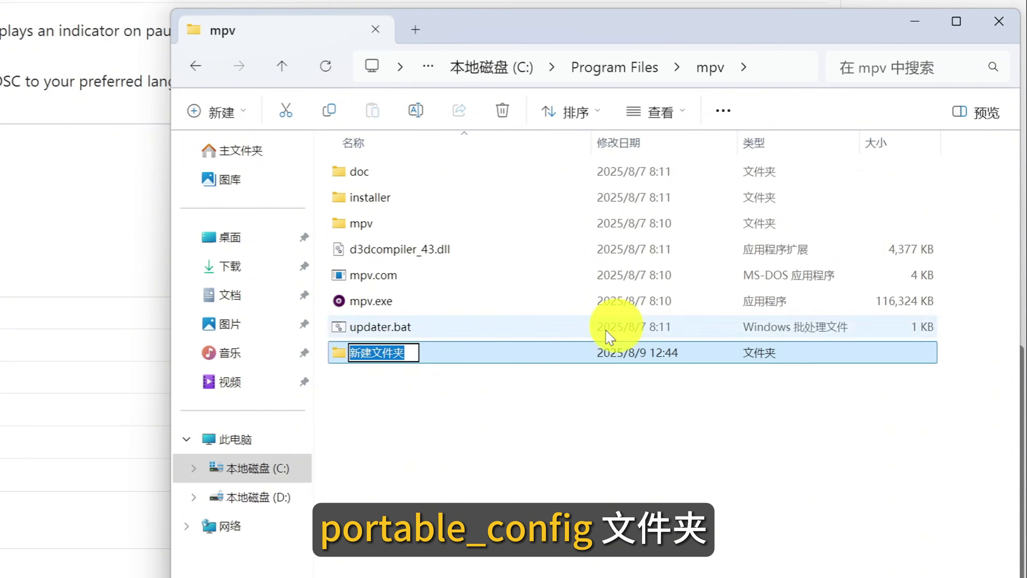
pyautogui.write('portable_')
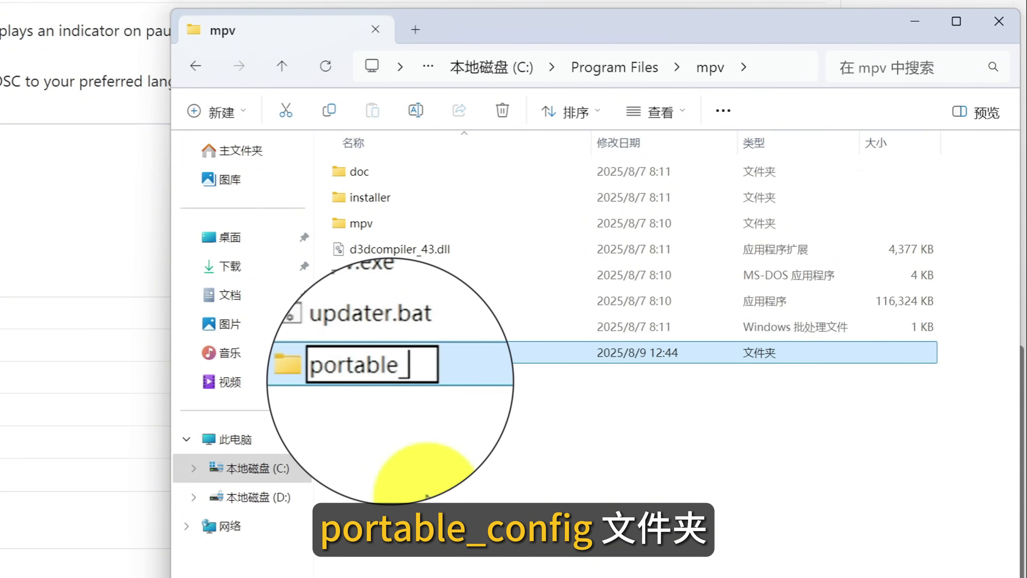
pyautogui.write('config')
pyautogui.click(425, 491)
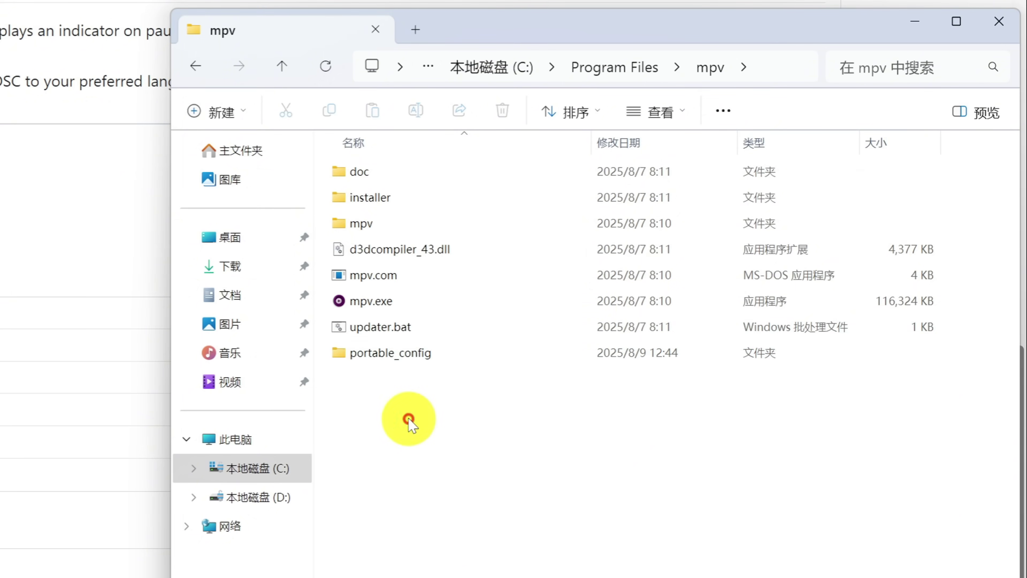
# Open portable_config and create a folder named scripts inside it.
pyautogui.doubleClick(408, 355)
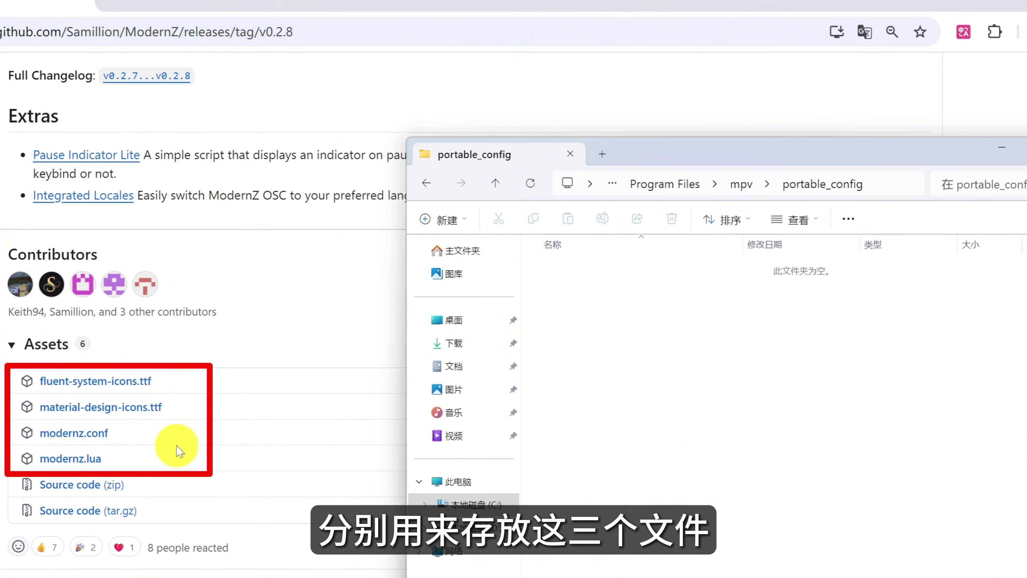
pyautogui.rightClick(571, 361)
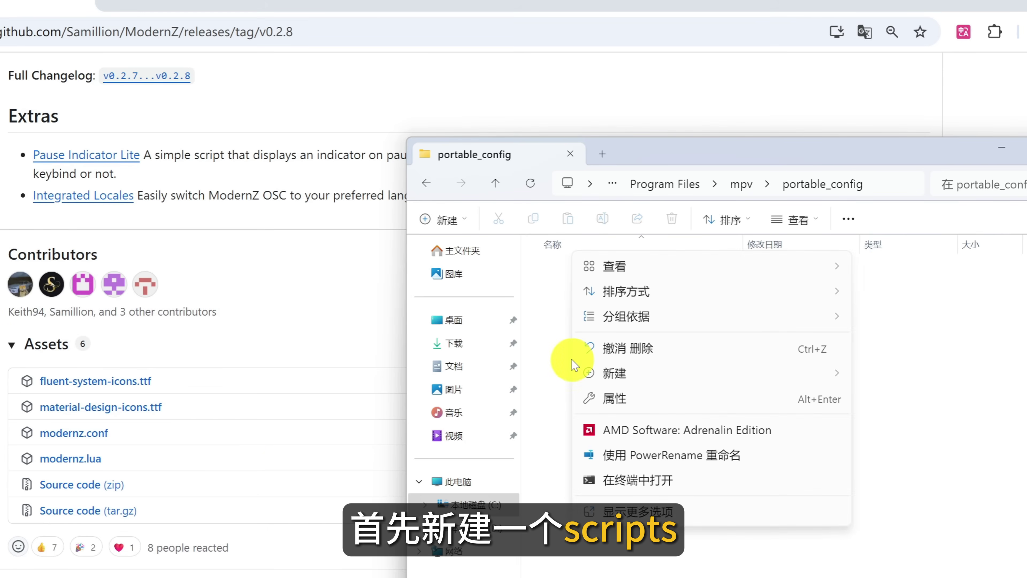
pyautogui.moveTo(649, 373)
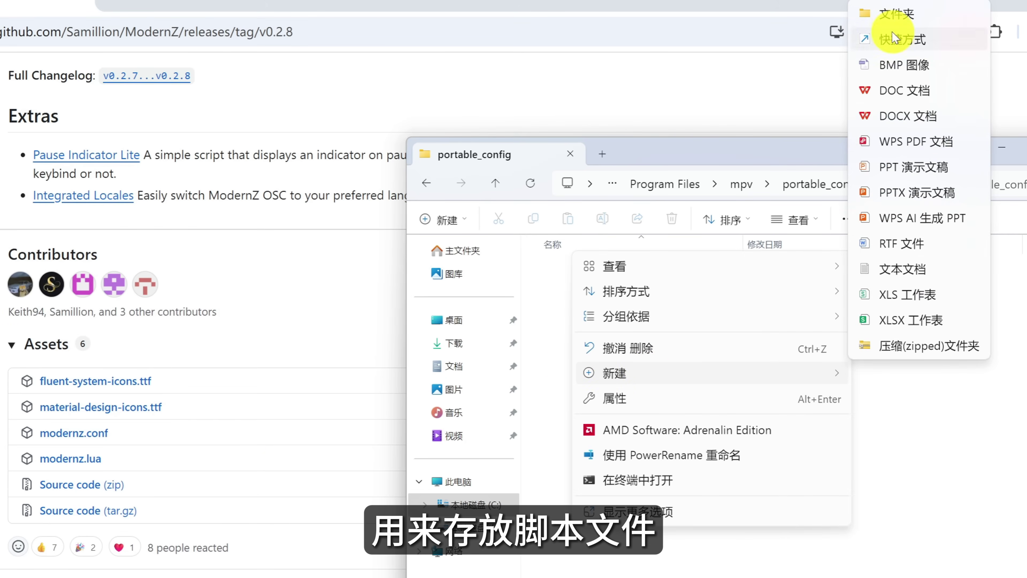
pyautogui.click(885, 16)
pyautogui.write('scripts')
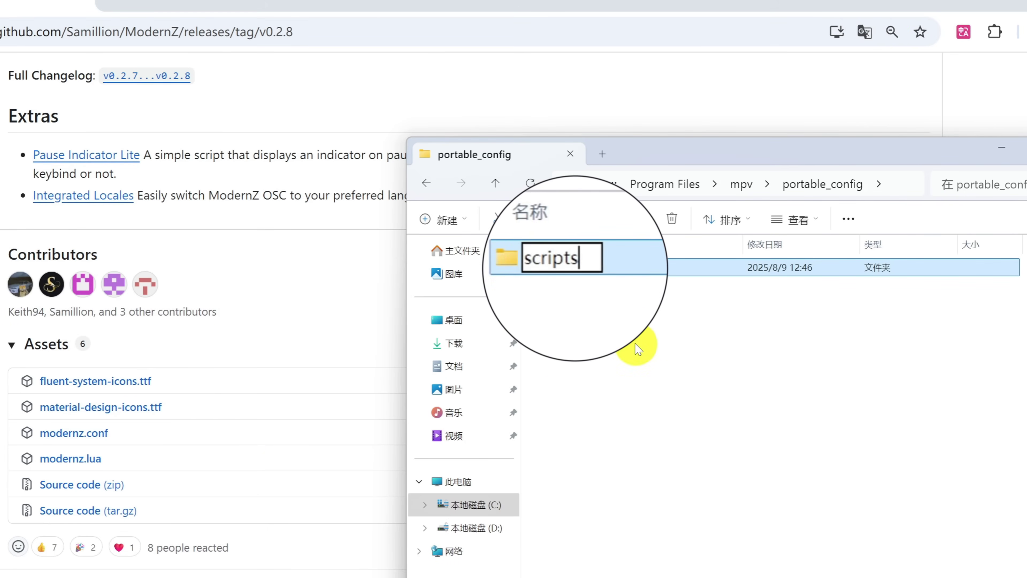
pyautogui.press('Return')
# Download modernz.lua from the release assets and show it in Downloads beside the portable_config window.
pyautogui.click(69, 457)
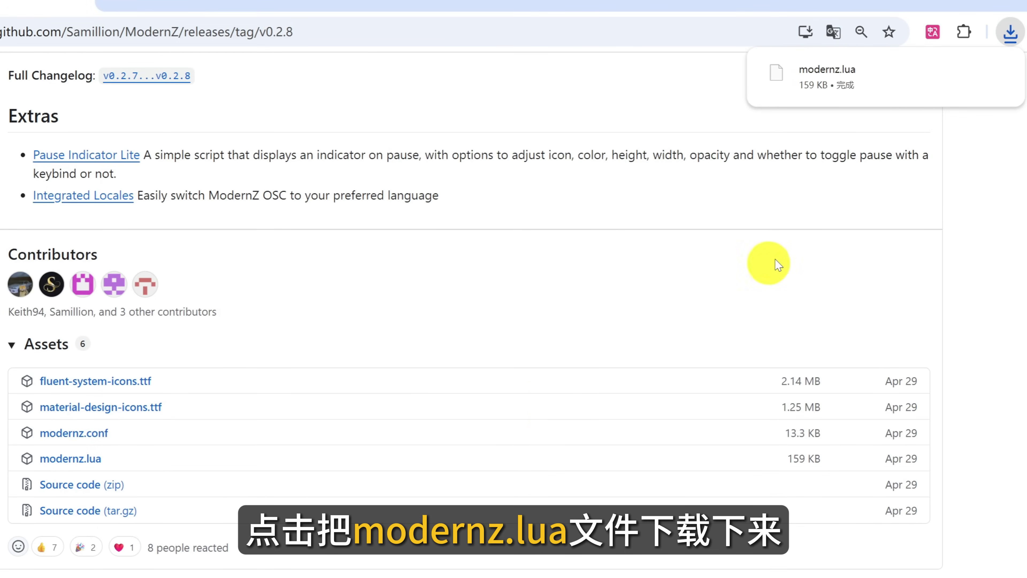
pyautogui.click(961, 72)
pyautogui.hotkey('alt', 'Tab')
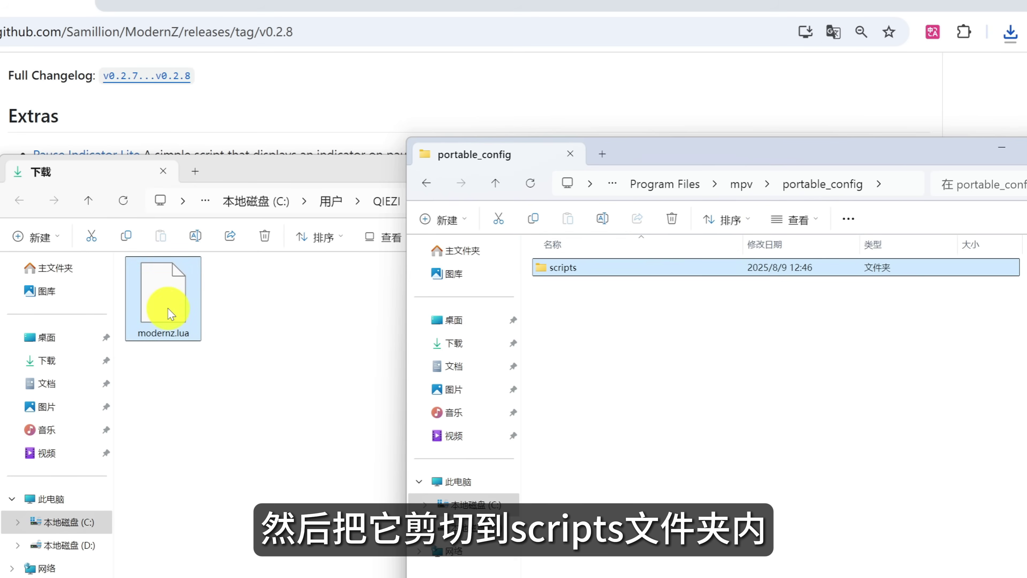
# Move modernz.lua from Downloads into the scripts folder and open that folder.
pyautogui.click(162, 300)
pyautogui.rightClick(272, 317)
pyautogui.moveTo(271, 317); pyautogui.dragTo(627, 273)
pyautogui.doubleClick(626, 273)
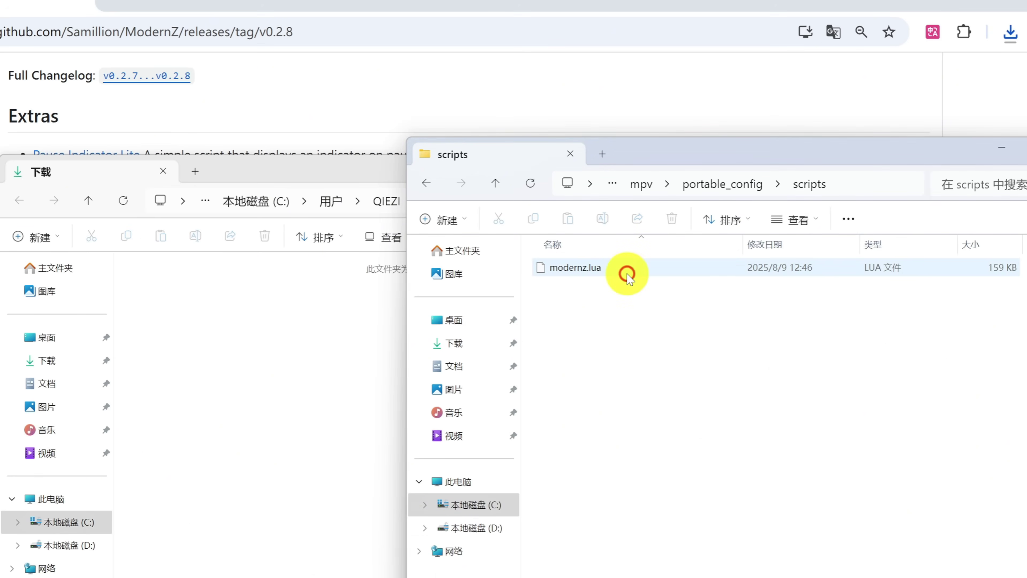
# Return to portable_config and create a second folder named script-opts.
pyautogui.click(724, 183)
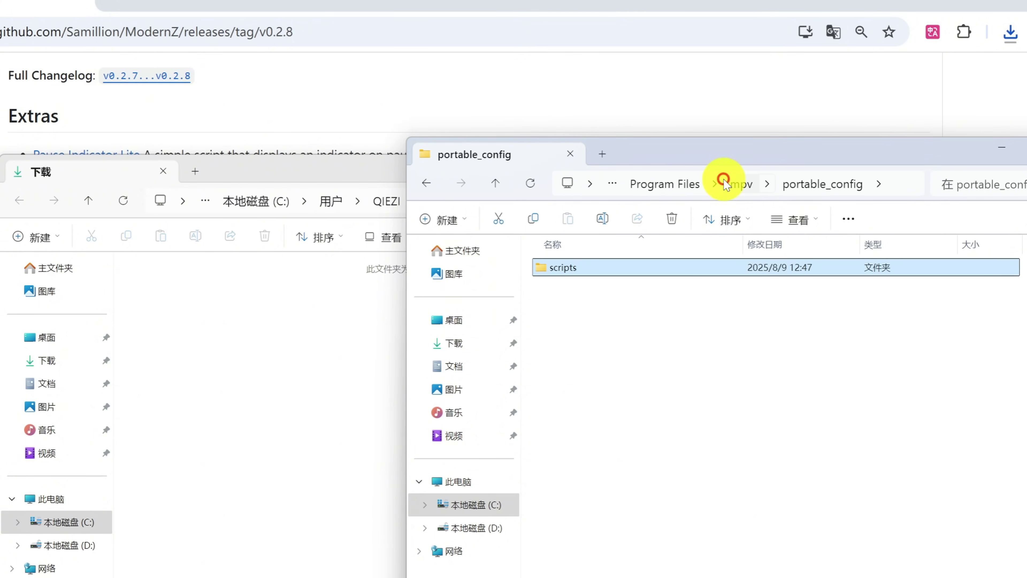
pyautogui.rightClick(568, 338)
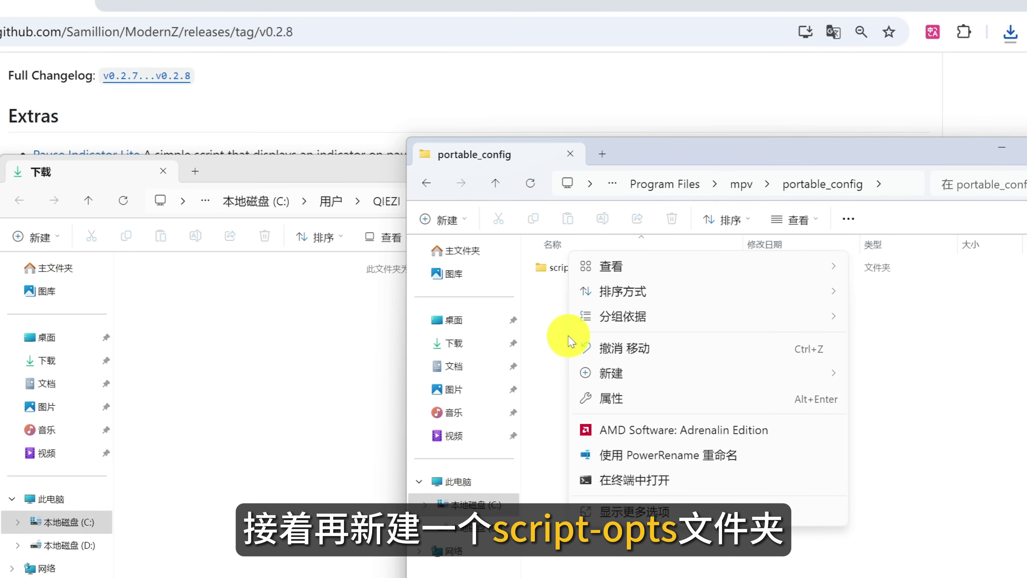
pyautogui.moveTo(600, 371)
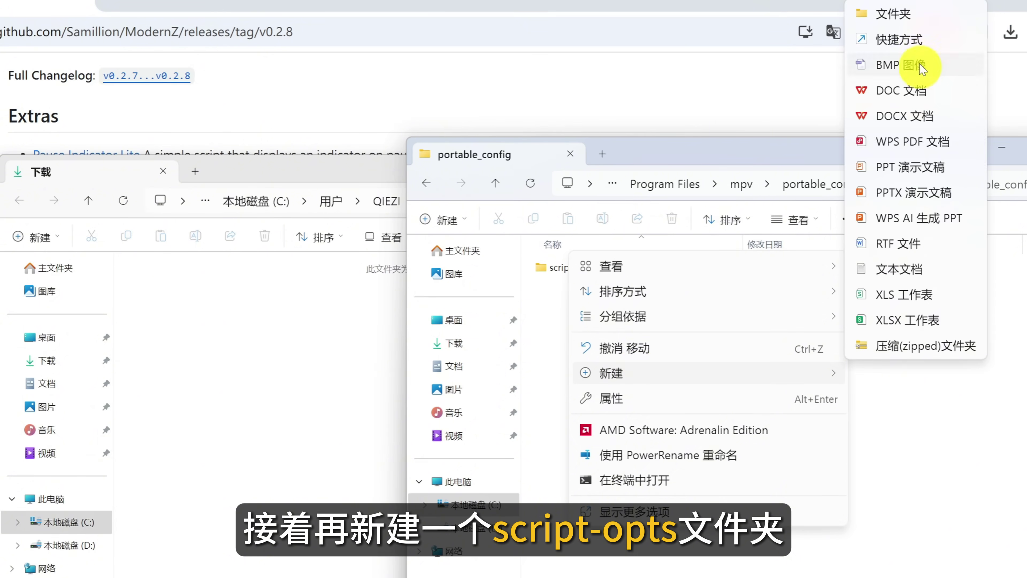
pyautogui.click(920, 19)
pyautogui.write('s')
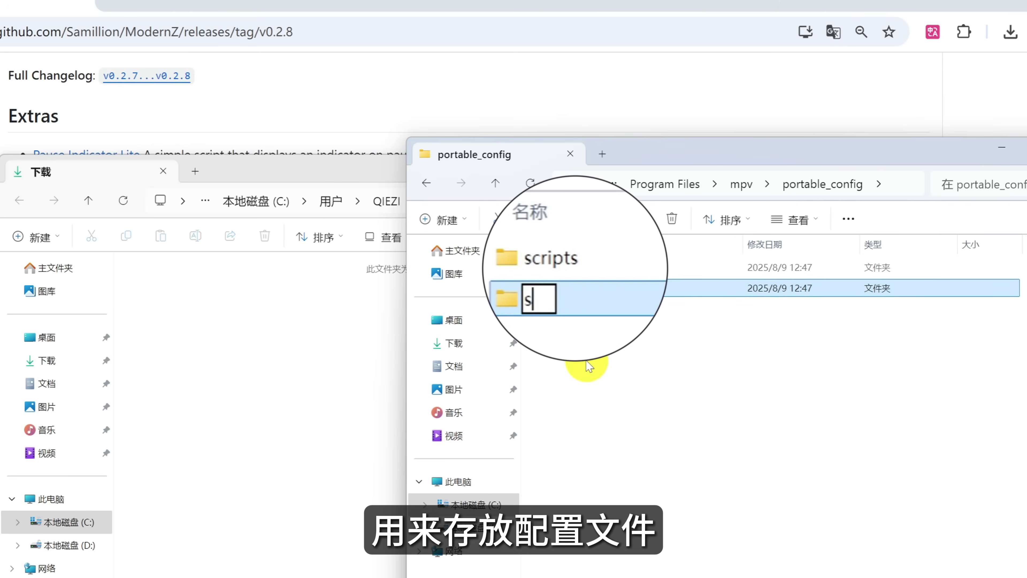
pyautogui.write('cript-opt')
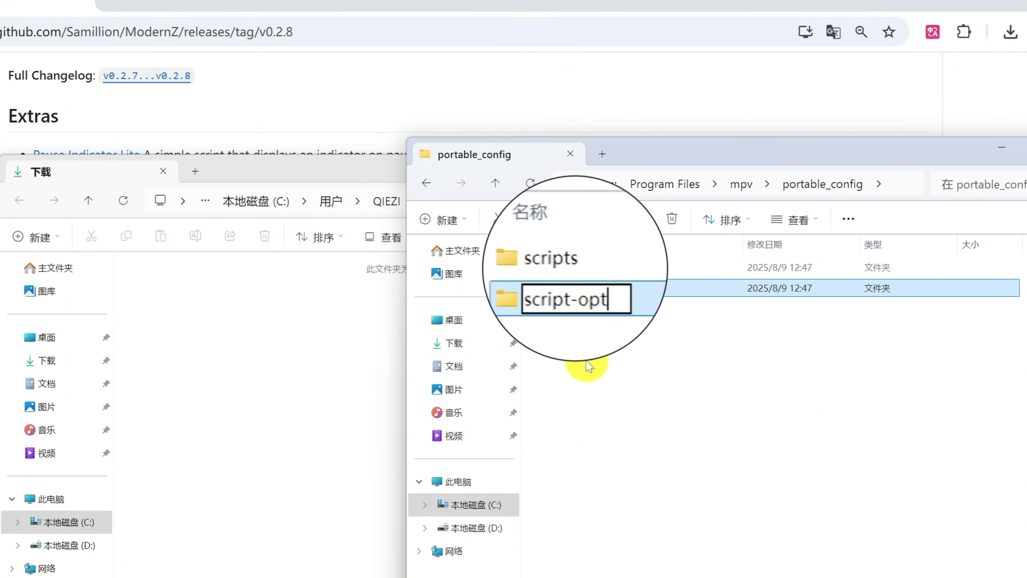
pyautogui.write('s')
pyautogui.press('Return')
# Download modernz.conf from the release assets and show it in the Downloads folder.
pyautogui.moveTo(704, 156); pyautogui.dragTo(701, 208)
pyautogui.click(661, 165)
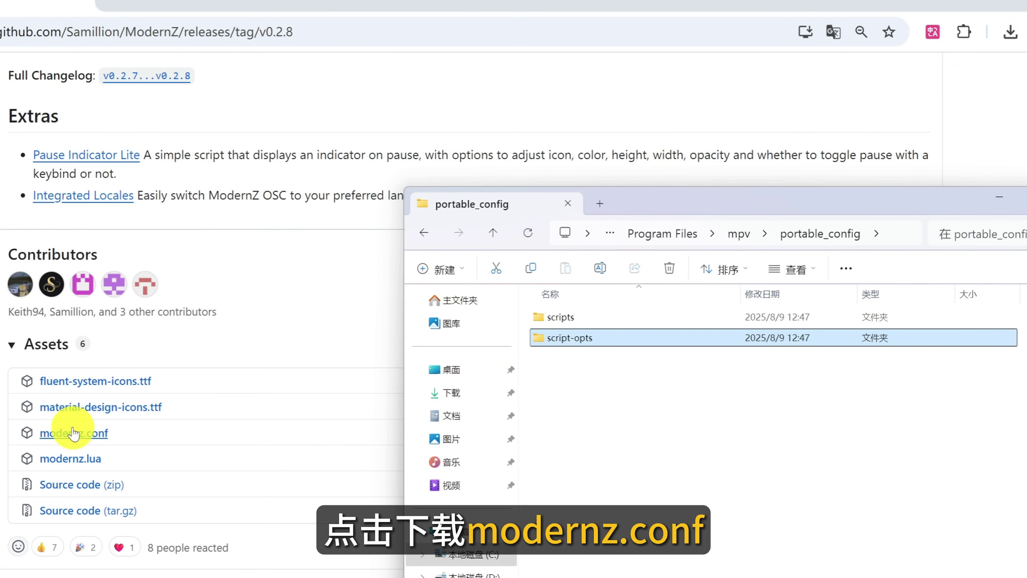
pyautogui.click(73, 432)
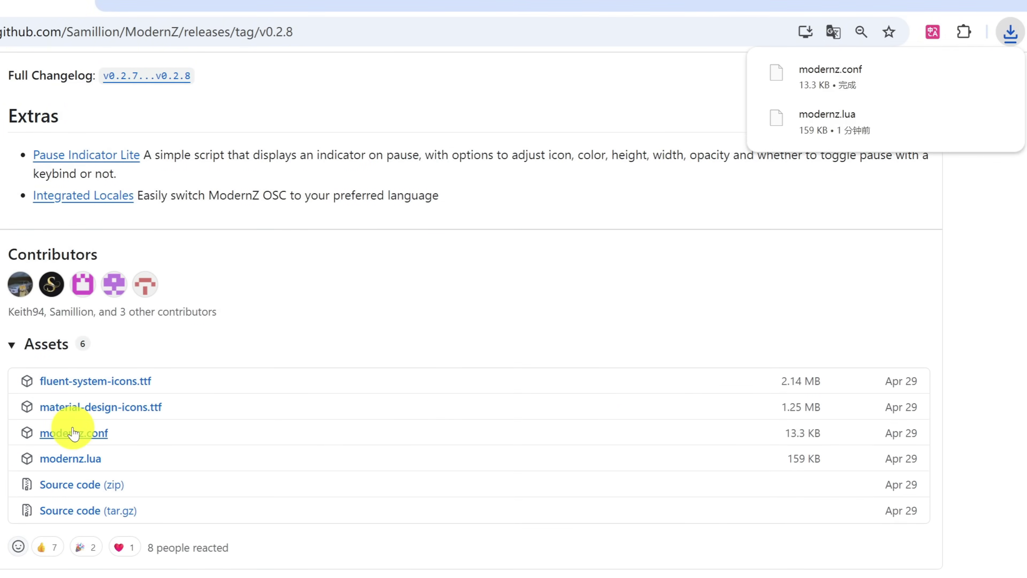
pyautogui.moveTo(950, 123)
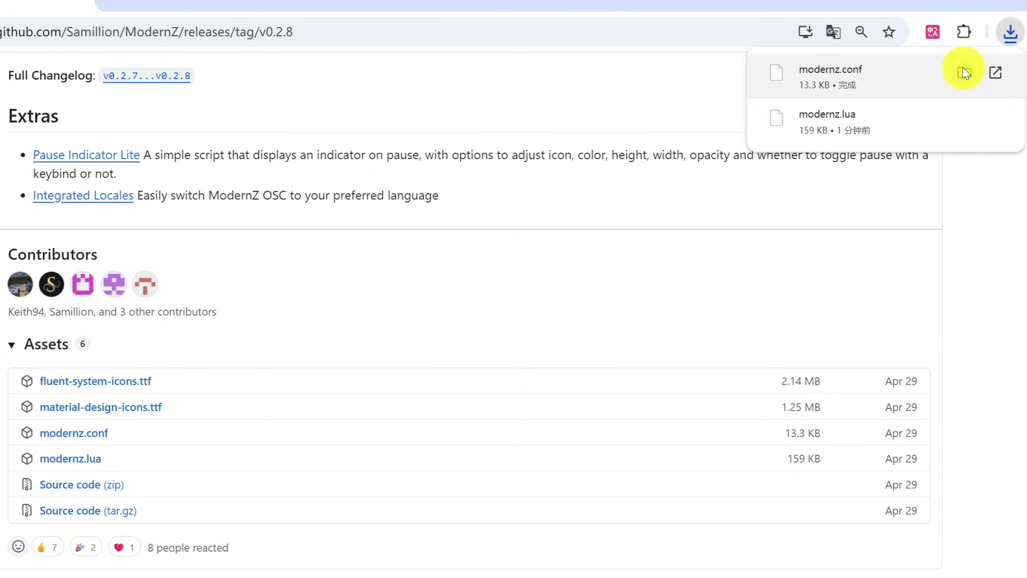
pyautogui.click(964, 73)
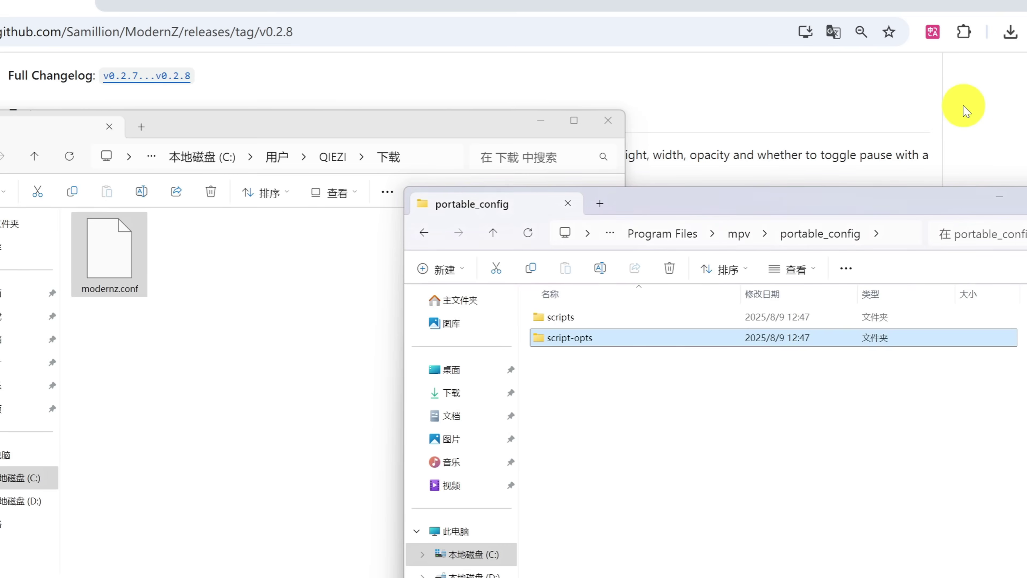
# Move modernz.conf from Downloads into the script-opts folder, and create a folder named fonts in portable_config.
pyautogui.moveTo(110, 249); pyautogui.dragTo(626, 338)
pyautogui.click(607, 120)
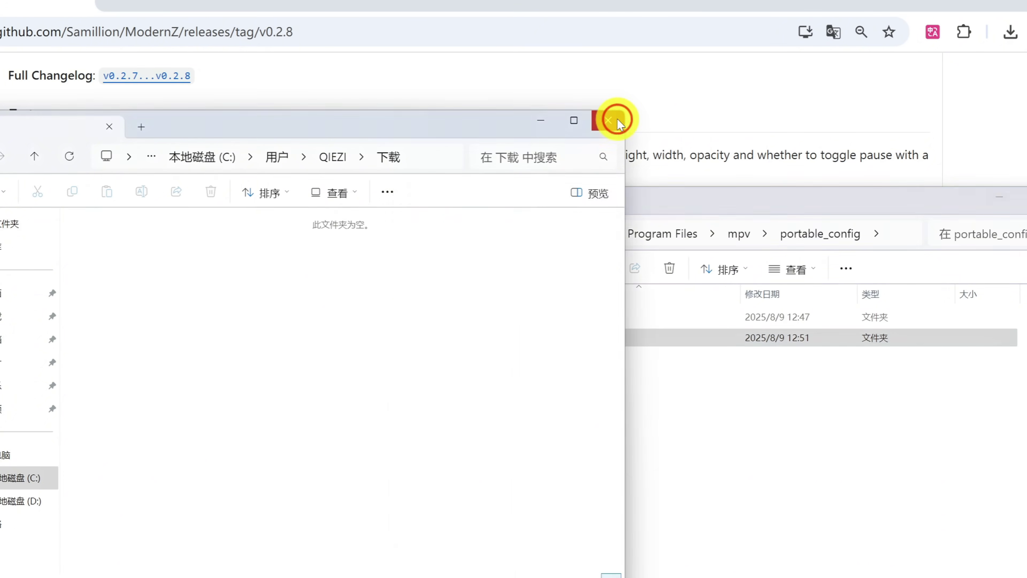
pyautogui.rightClick(579, 409)
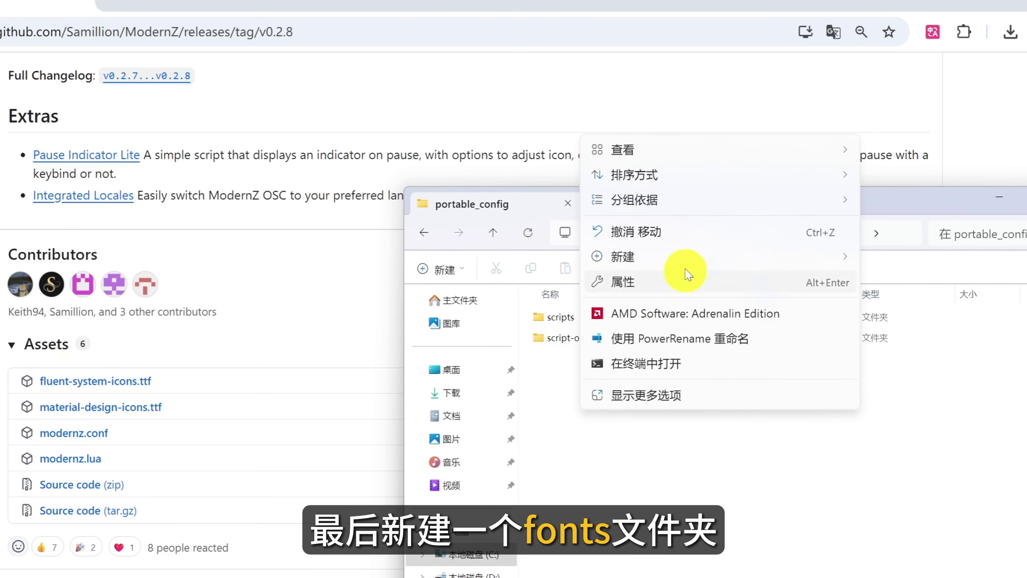
pyautogui.moveTo(682, 258)
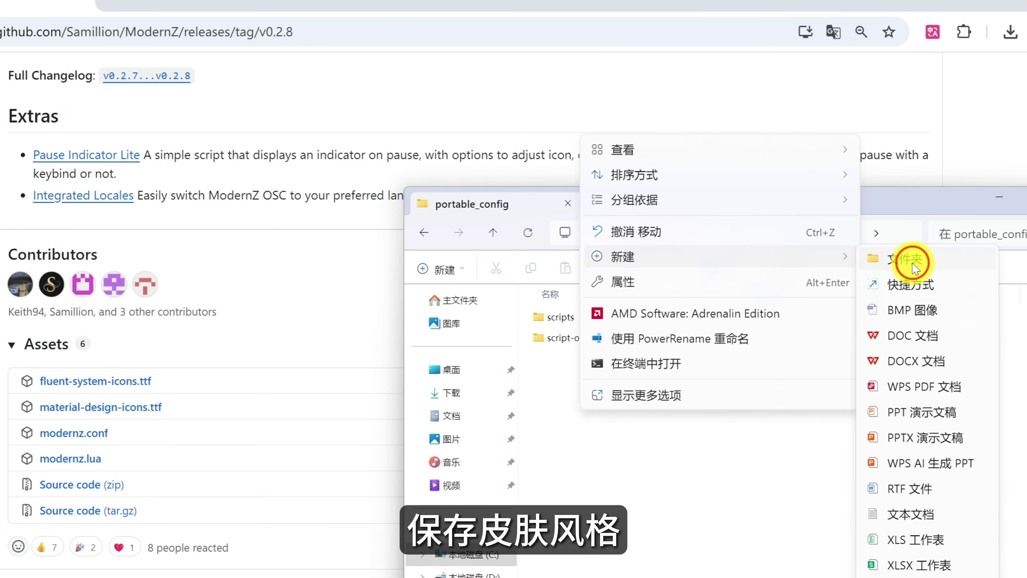
pyautogui.click(912, 263)
pyautogui.write('fonts')
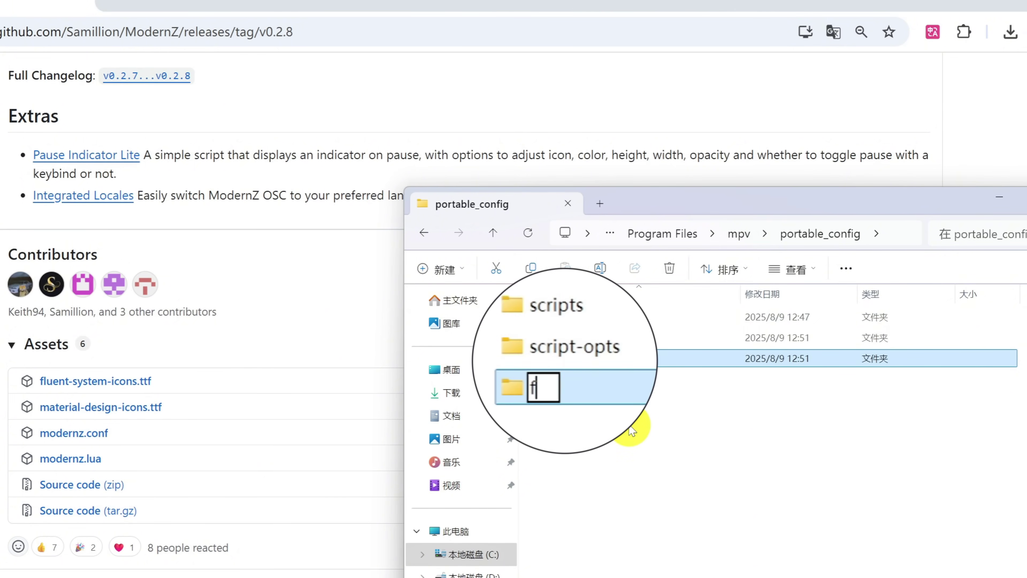
pyautogui.press('Return')
# Download fluent-system-icons.ttf from the release assets and move it from Downloads into the fonts folder.
pyautogui.click(325, 270)
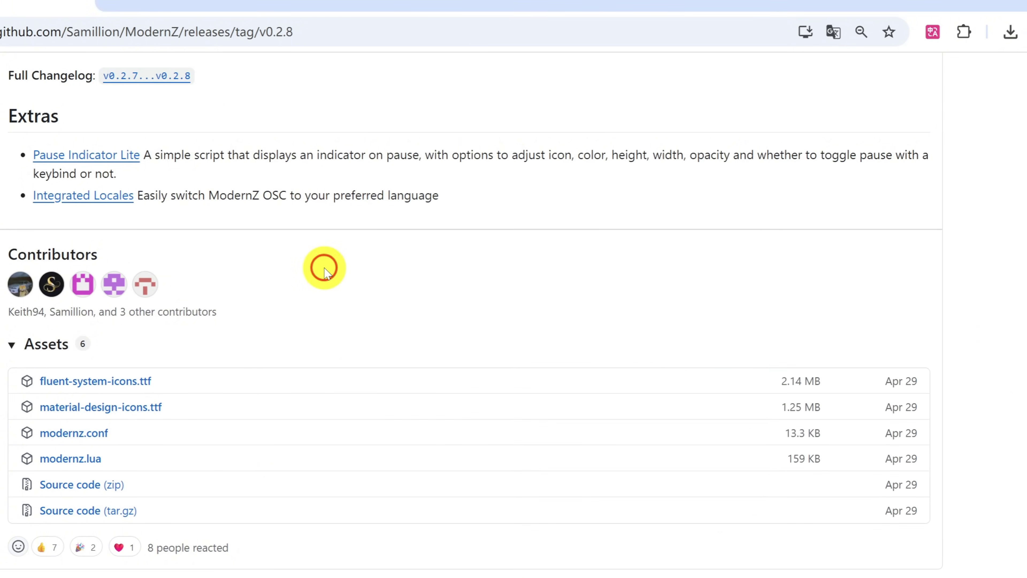
pyautogui.scroll(6, 324, 268)
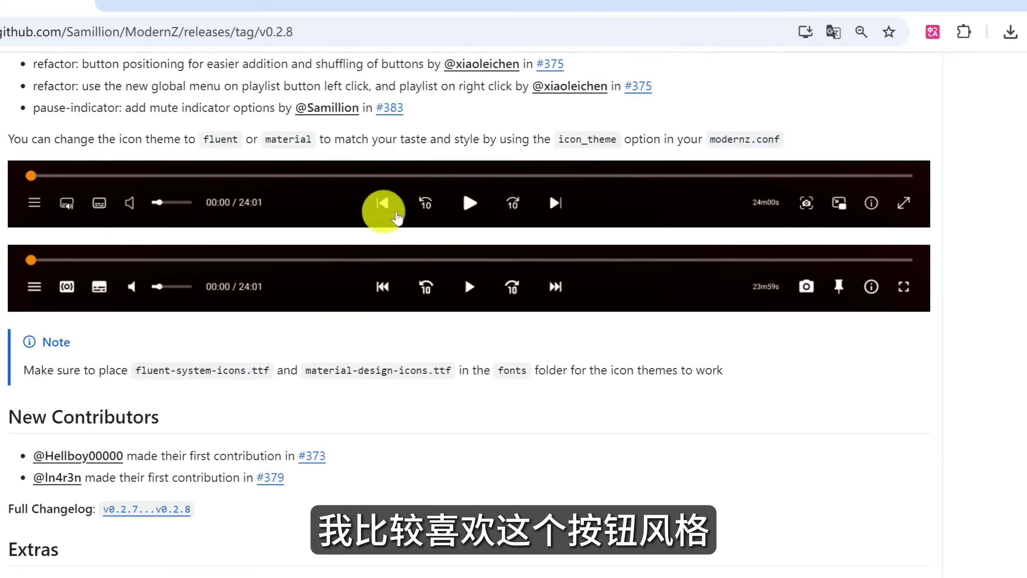
pyautogui.scroll(-8, 436, 213)
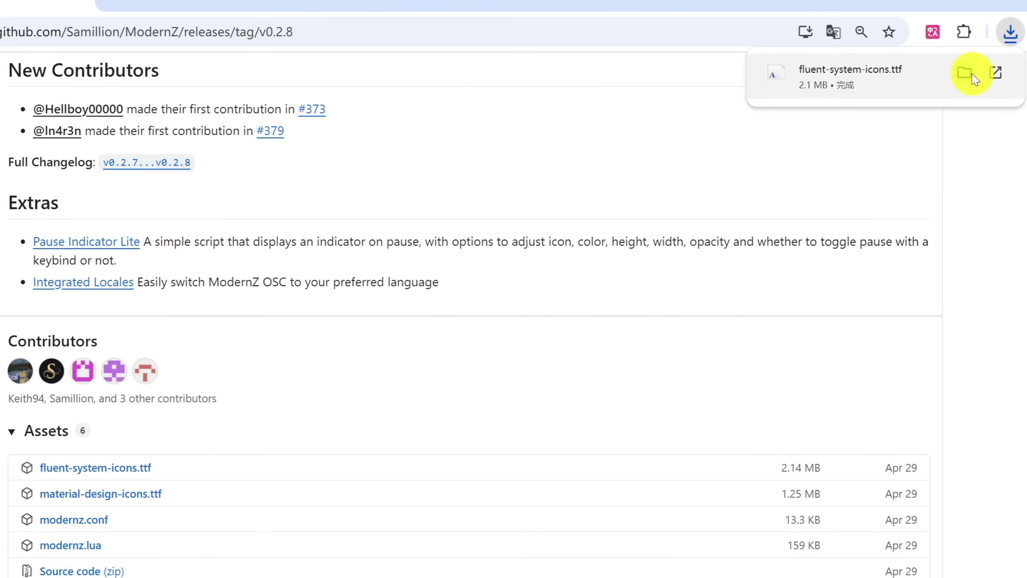
pyautogui.click(971, 73)
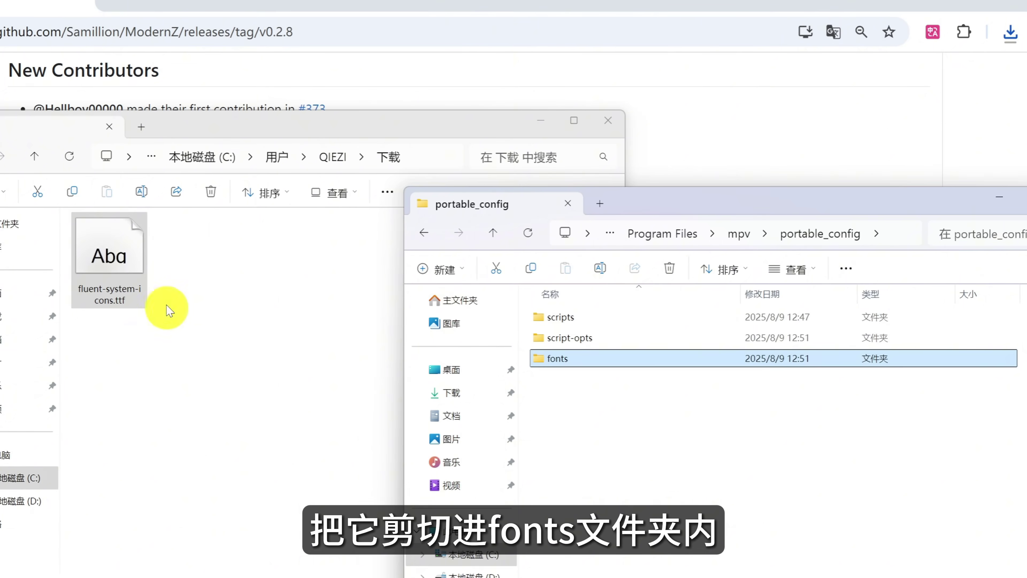
pyautogui.moveTo(110, 275); pyautogui.dragTo(587, 357)
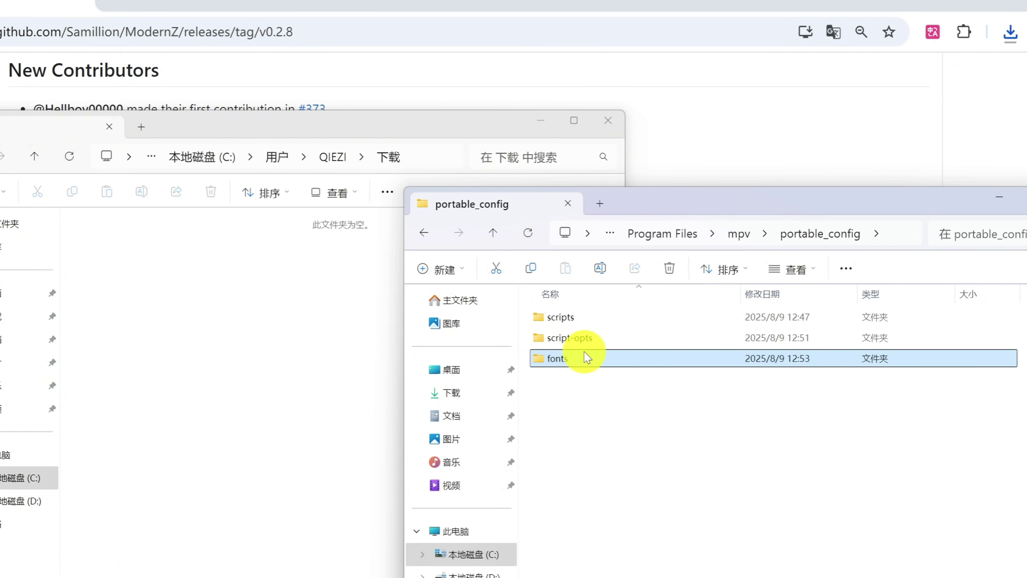
# Create a text document in portable_config containing the line osc=no, save it and close the editor.
pyautogui.rightClick(579, 421)
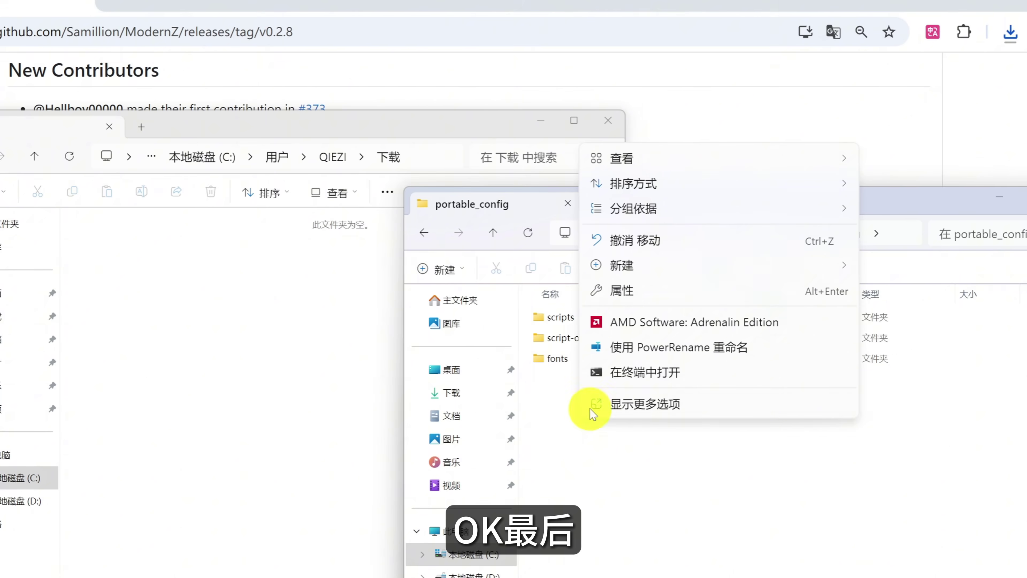
pyautogui.moveTo(701, 264)
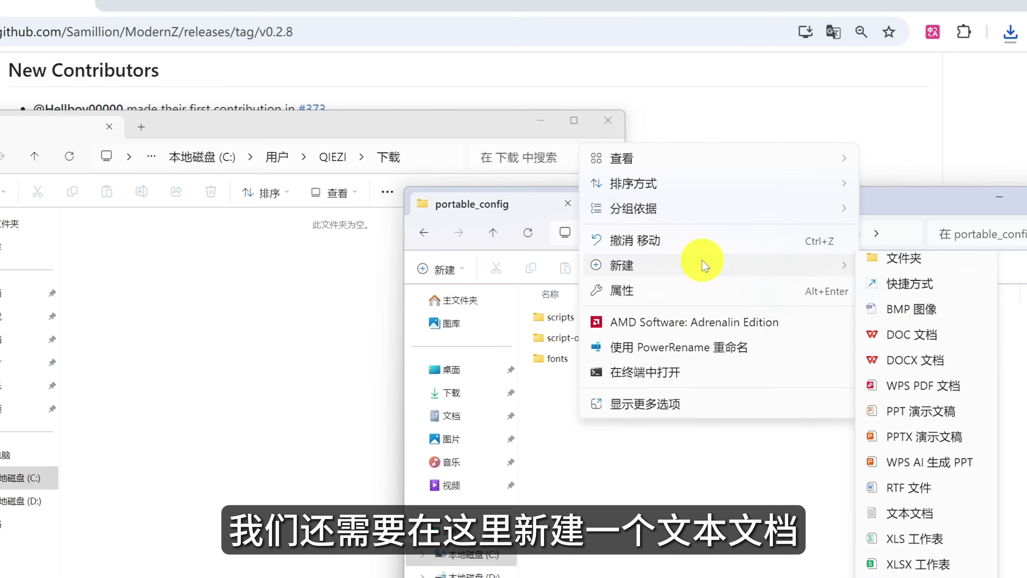
pyautogui.click(911, 521)
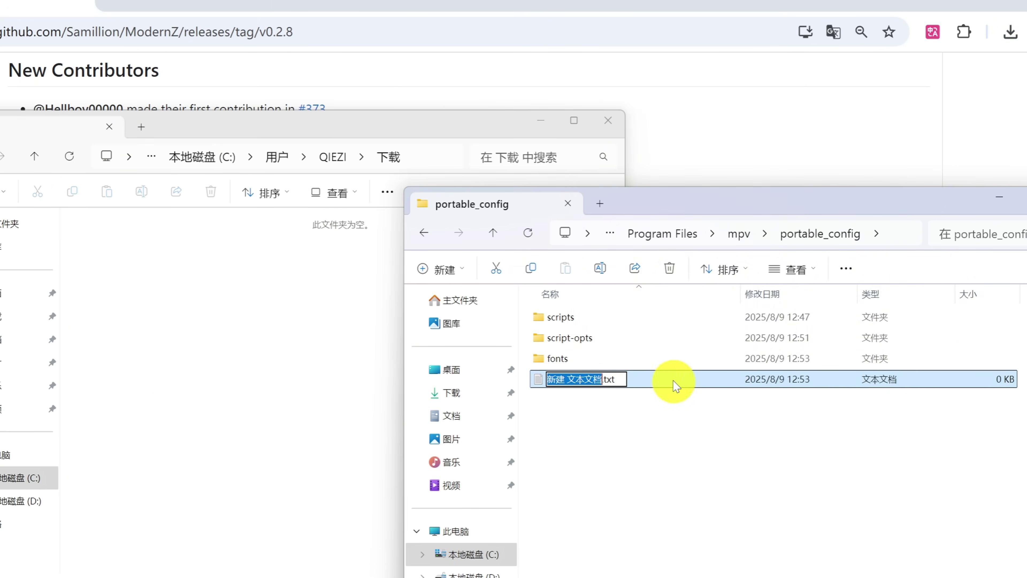
pyautogui.press('Return')
pyautogui.doubleClick(661, 375)
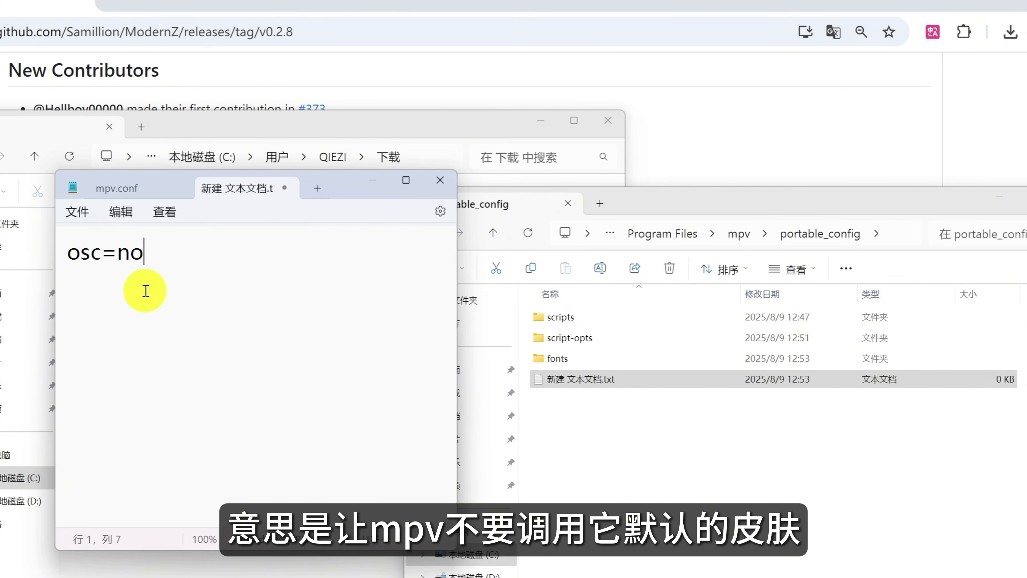
pyautogui.hotkey('ctrl', 's')
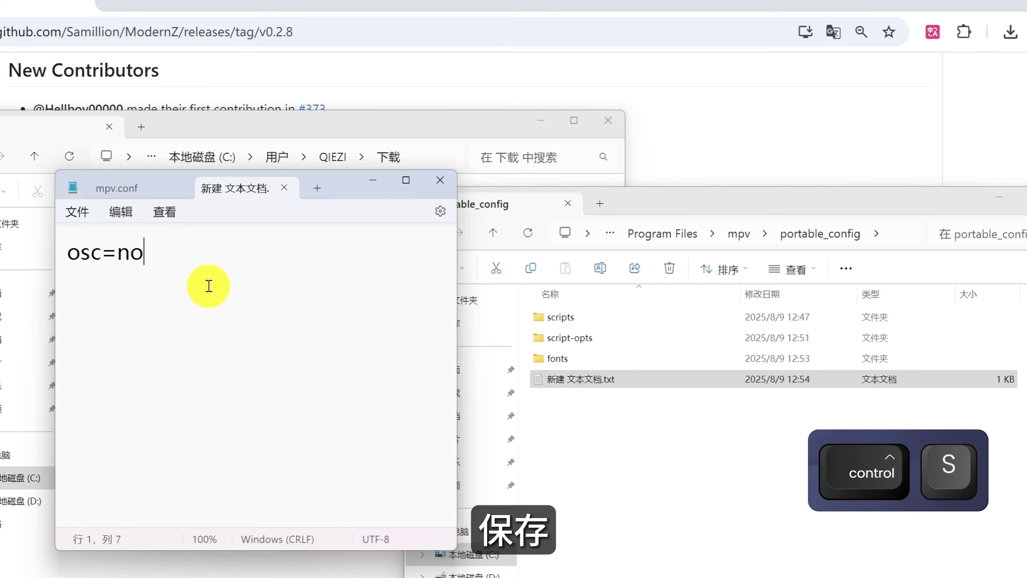
pyautogui.click(435, 185)
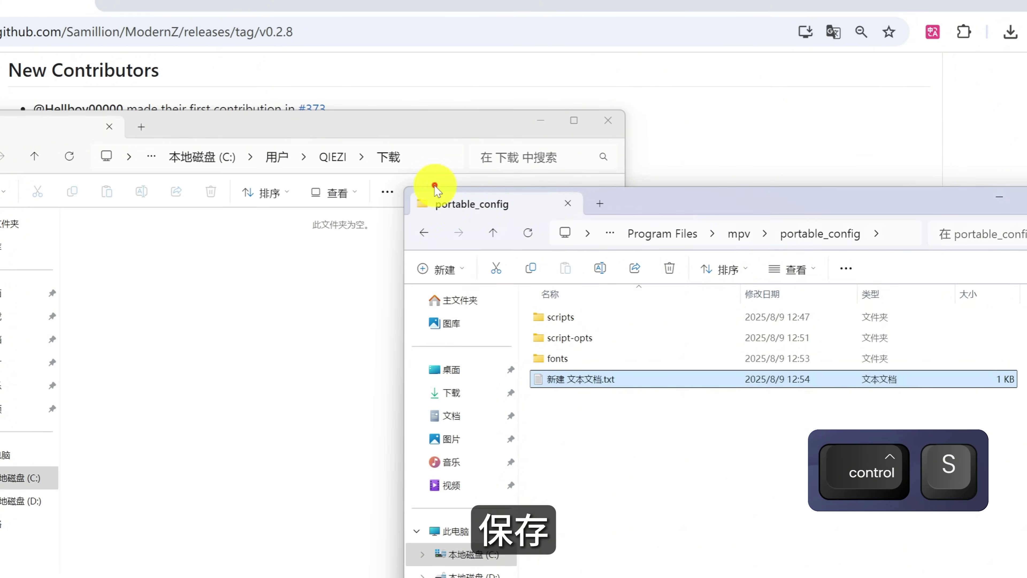
# Rename the new text document in portable_config as mpv.conf.
pyautogui.rightClick(583, 380)
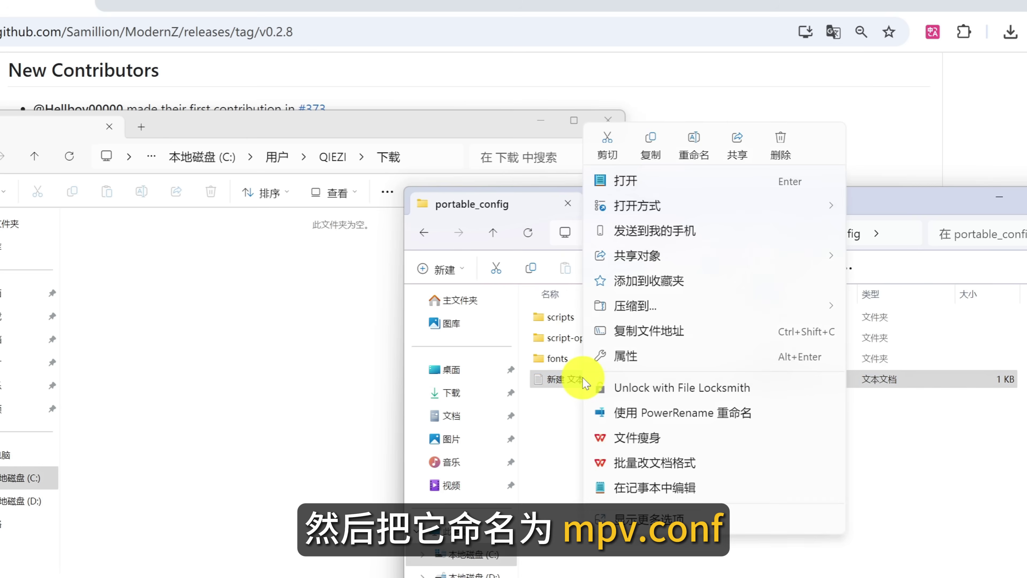
pyautogui.click(692, 156)
pyautogui.write('mpv.conf')
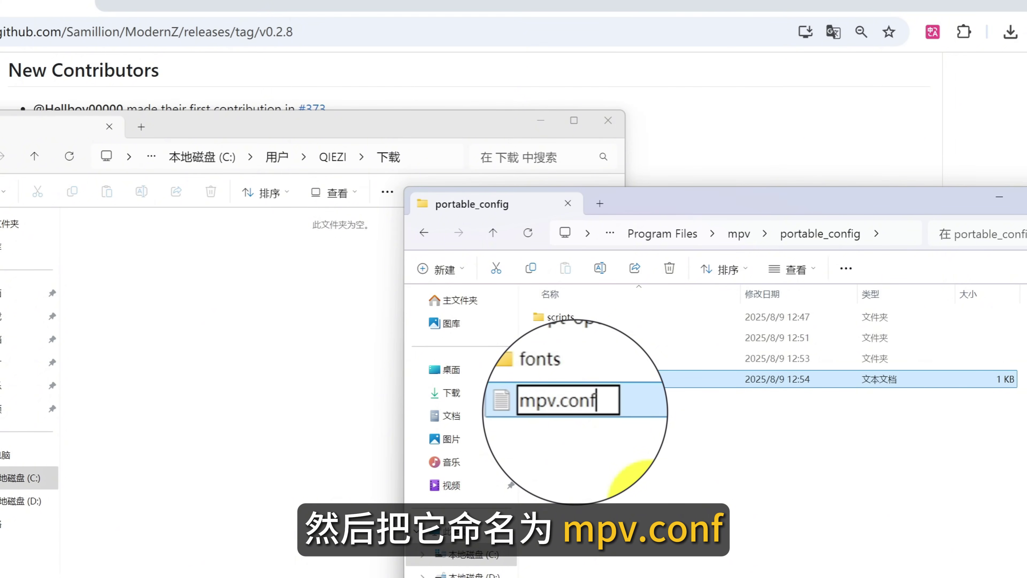
pyautogui.press('Return')
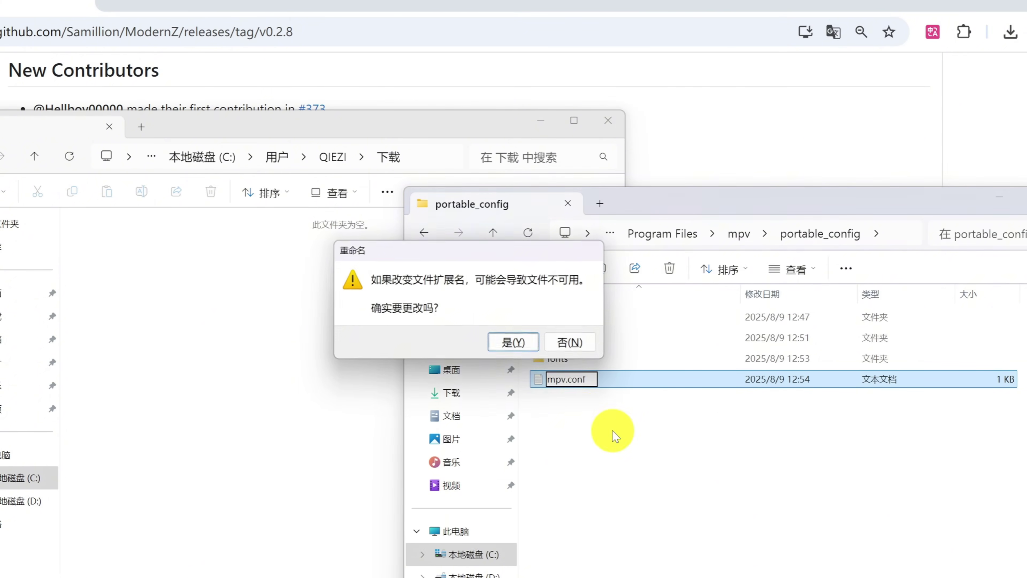